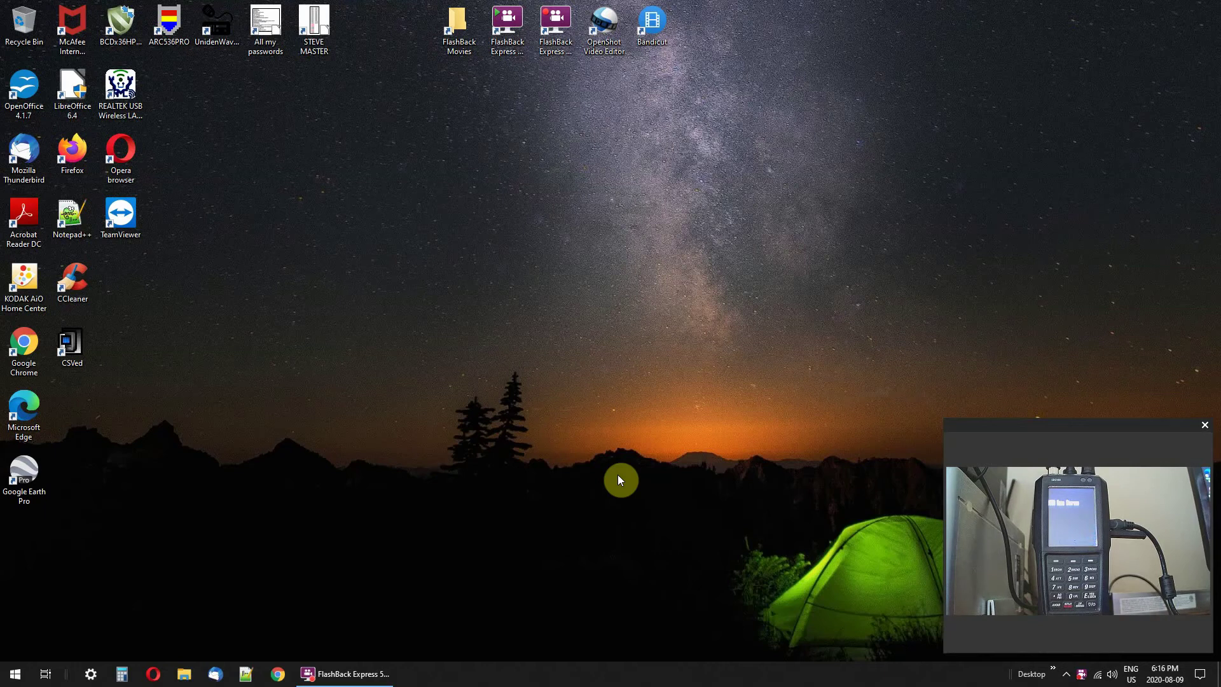
- Start BCDx36HP Sentinel from its desktop icon
double_click(126, 29)
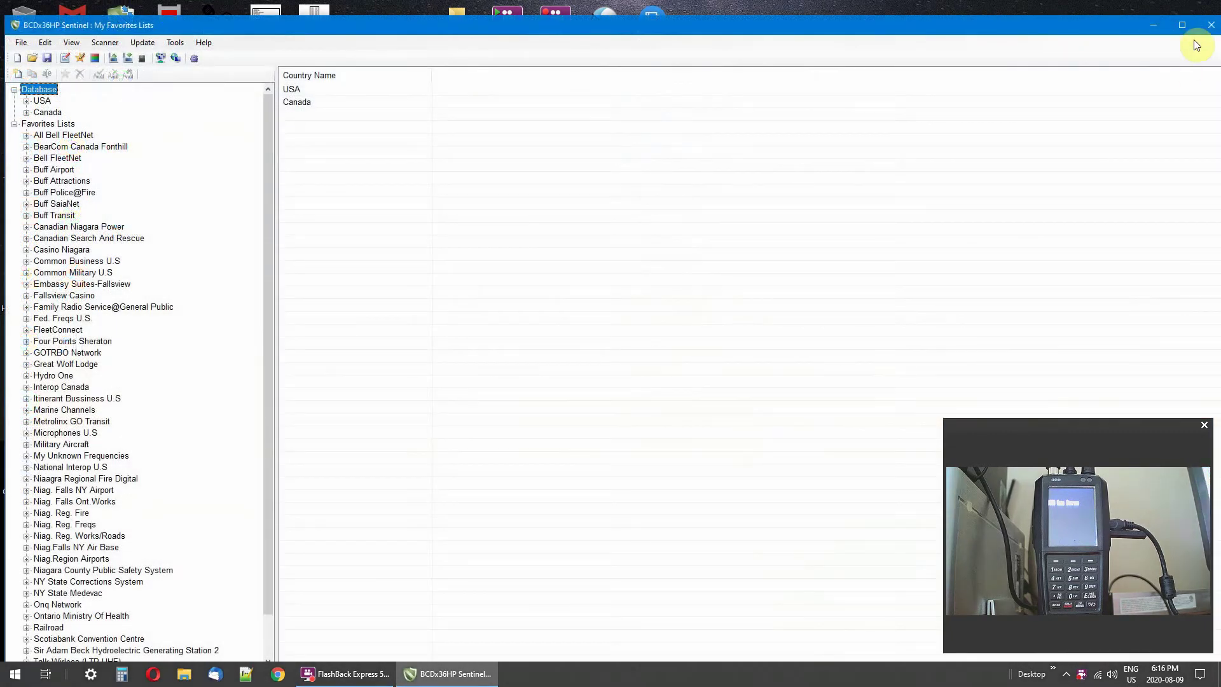
- Maximize the Sentinel window
left_click(1181, 26)
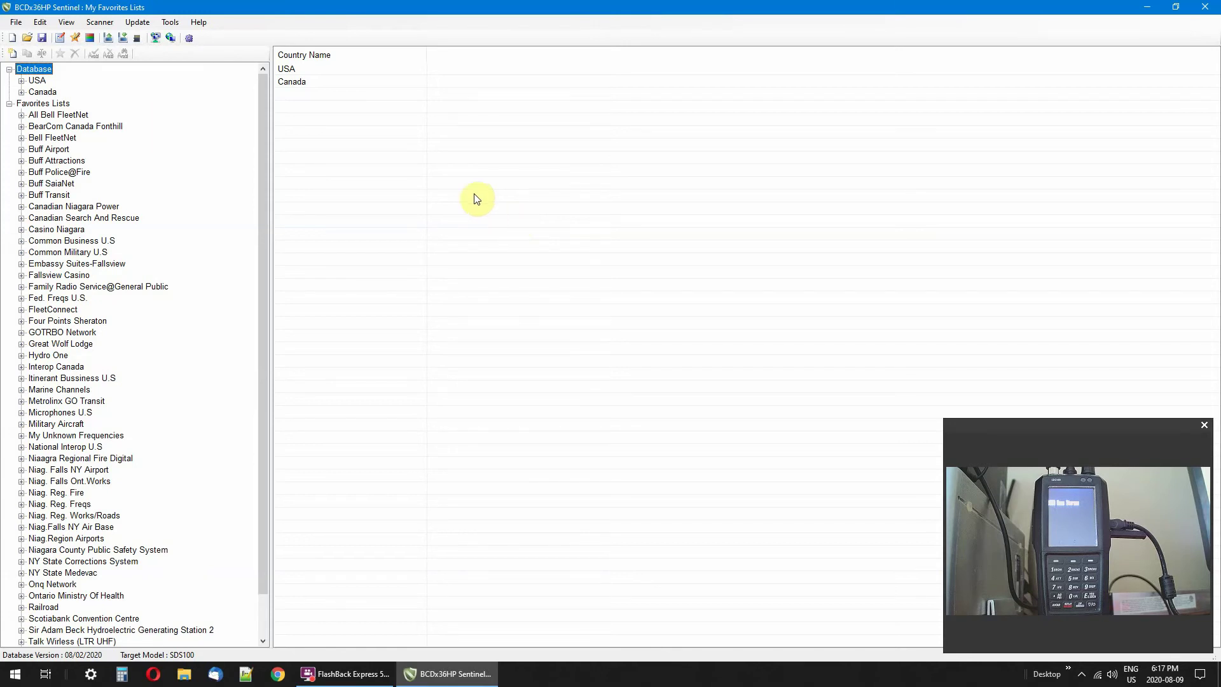
- Open the scanner profile from Edit > Edit Profile and show its Custom Search ranges
left_click(41, 23)
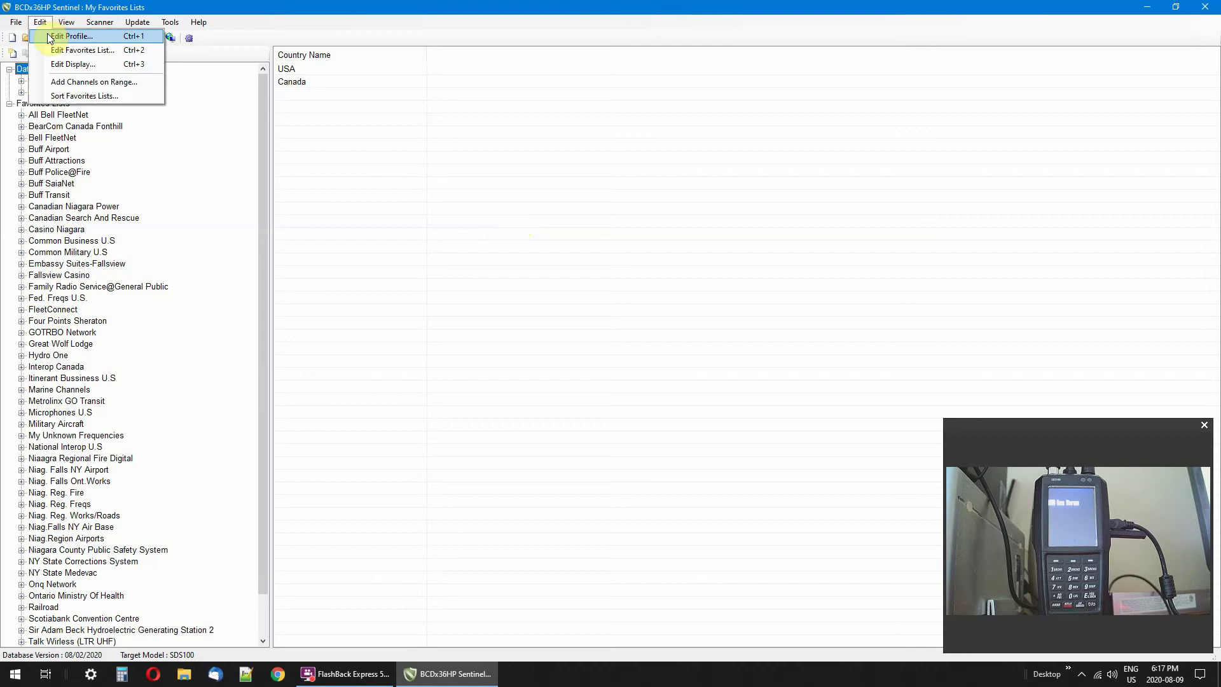
left_click(55, 49)
left_click(56, 38)
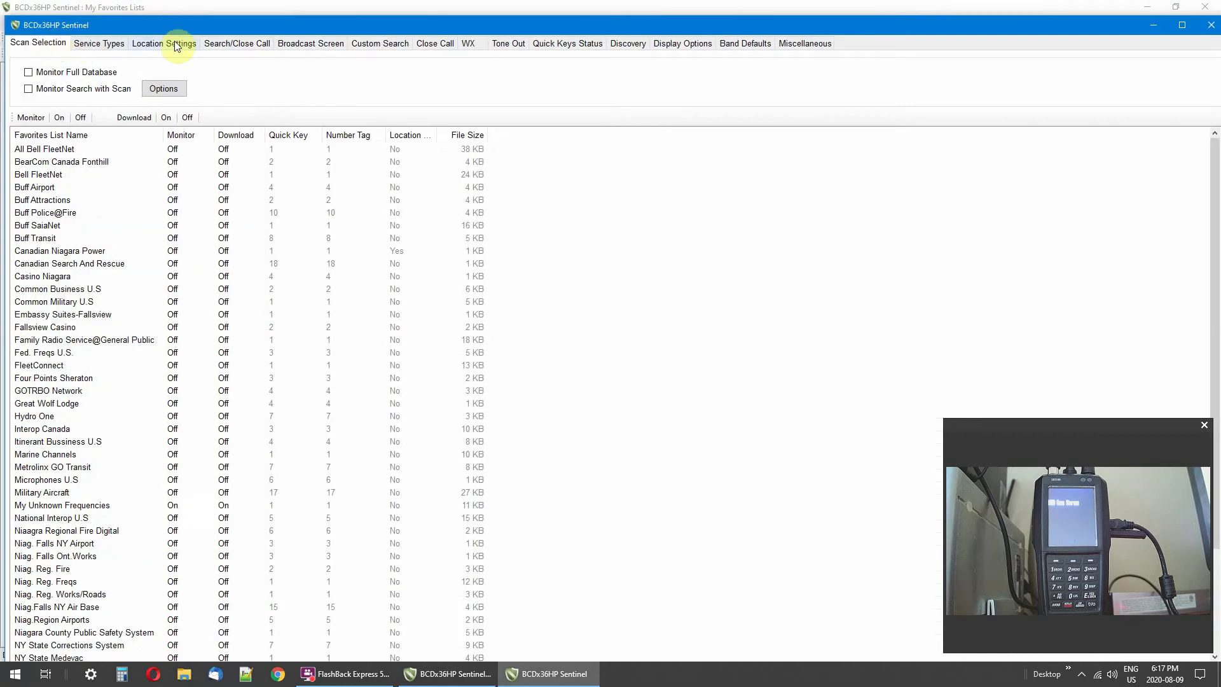
left_click(381, 44)
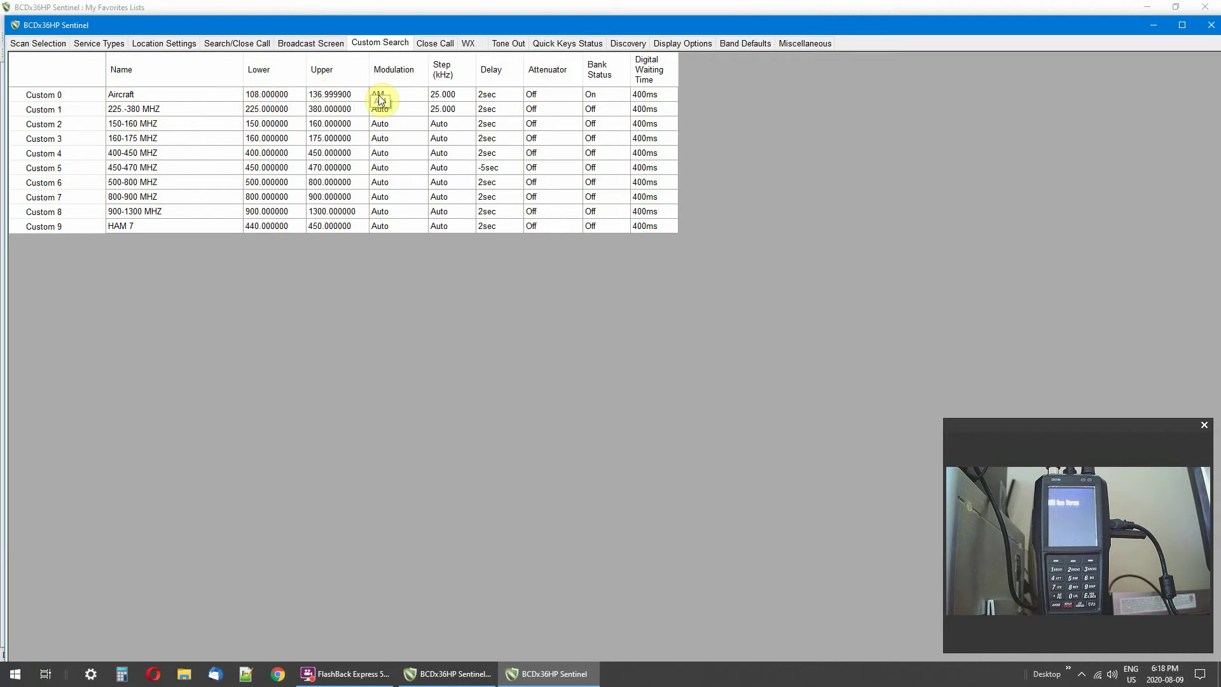
- Rename Custom 1 to '225-275 MHZ' with limits 225.000000 to 275.000000 MHz
left_click(445, 96)
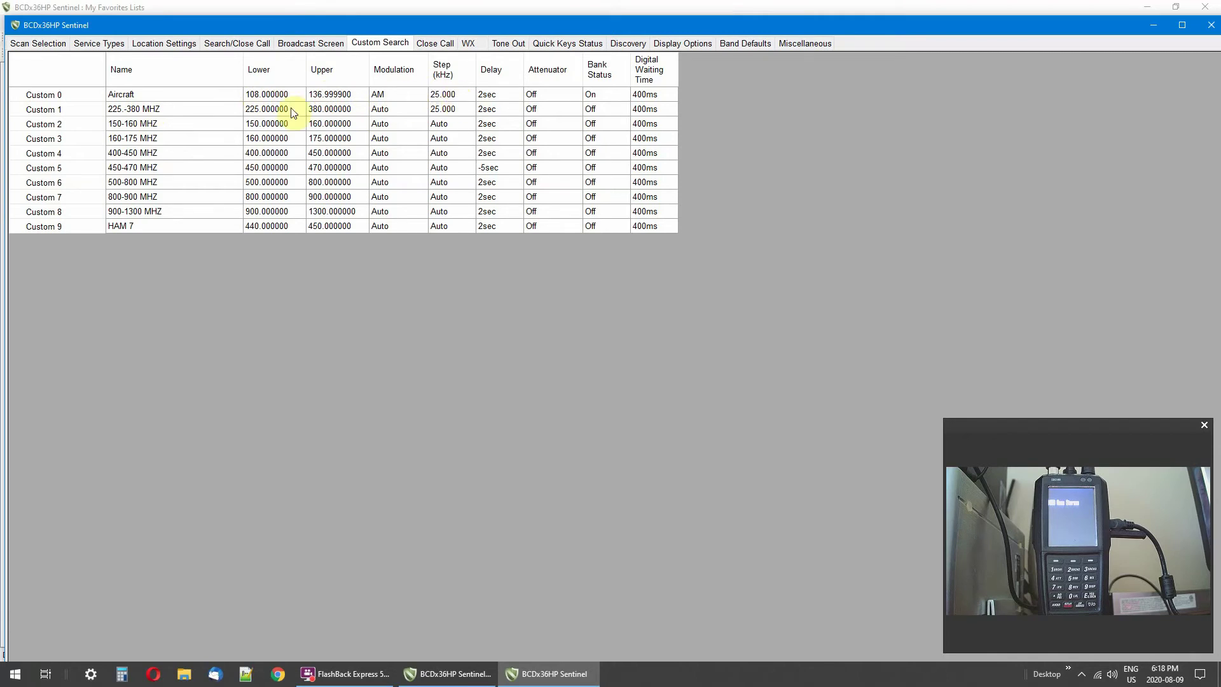
left_click(160, 108)
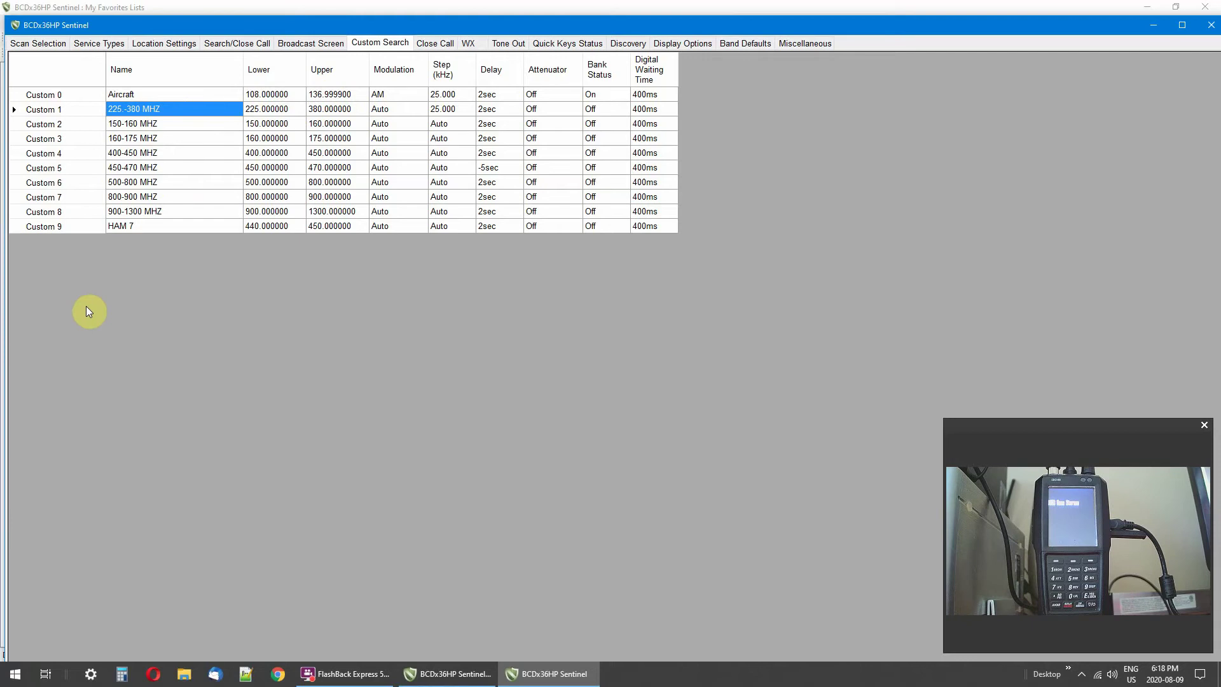
type("22")
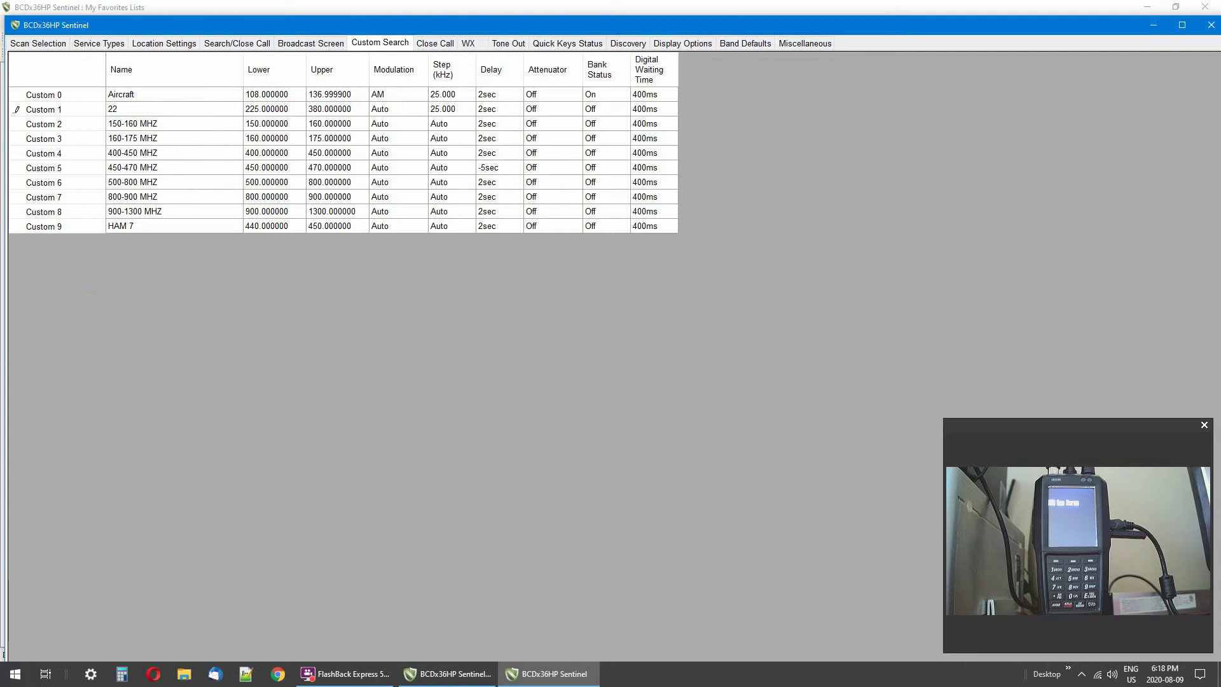
type("5")
type("-")
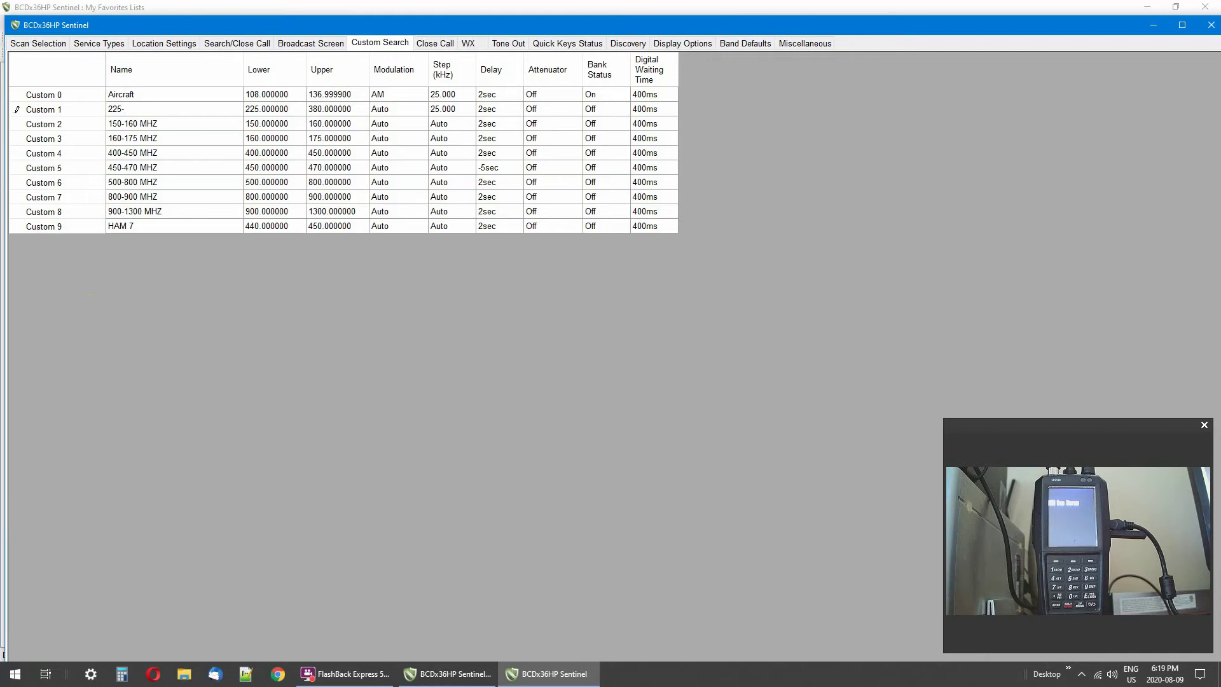
type("275 ")
type("MH")
type("Z")
left_click(291, 110)
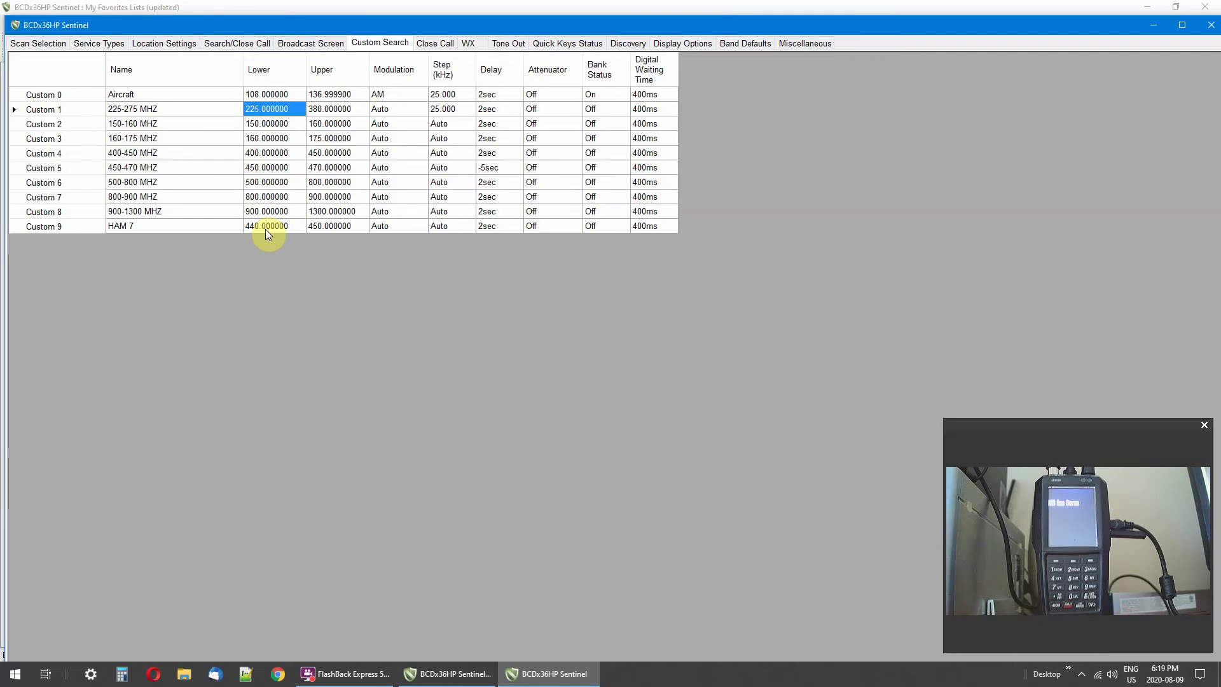
type("225.0")
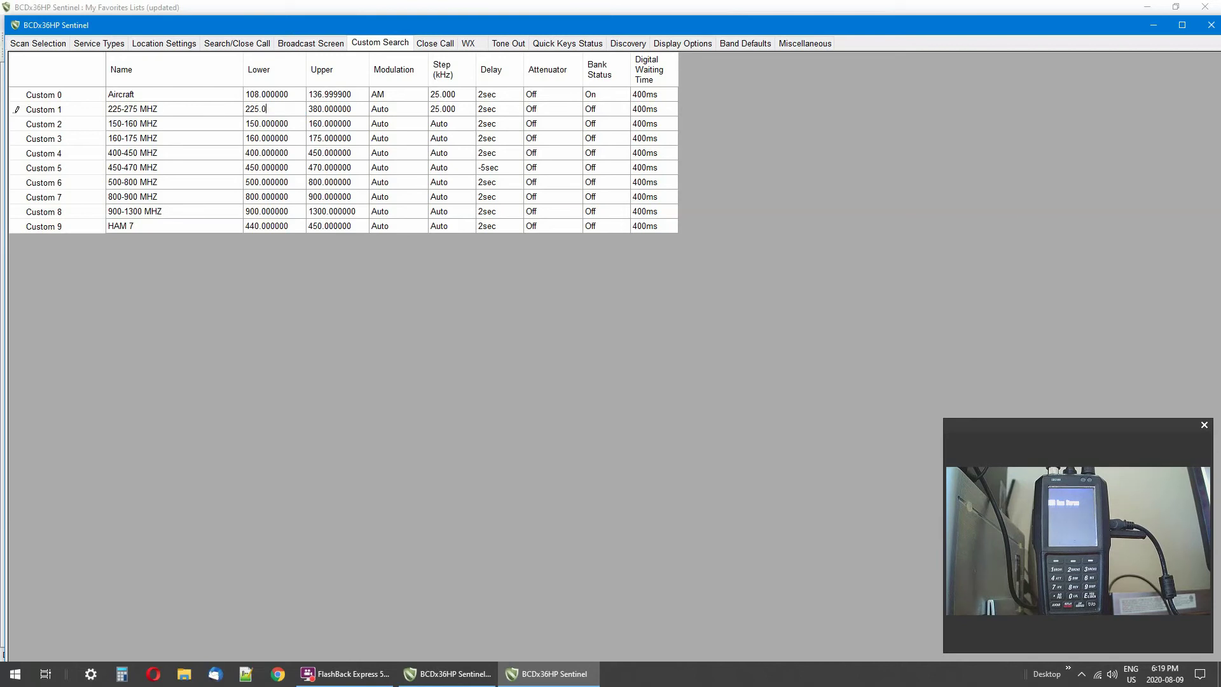
type("00")
type("000")
left_click(351, 110)
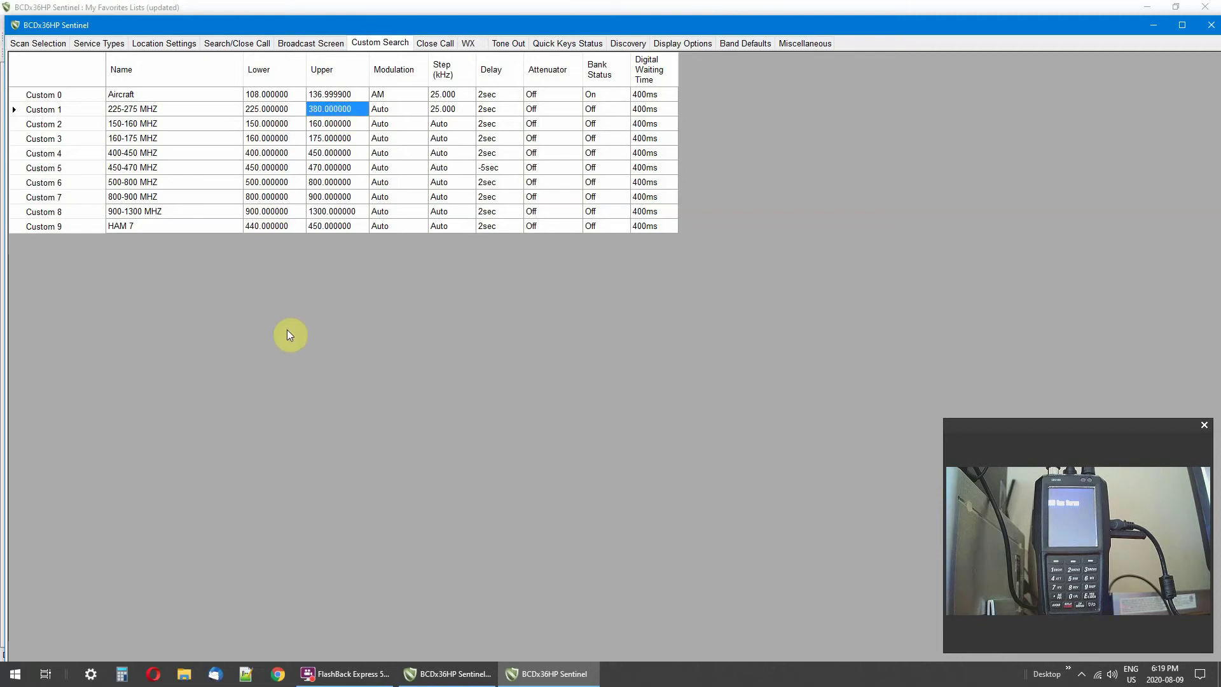
type("275.")
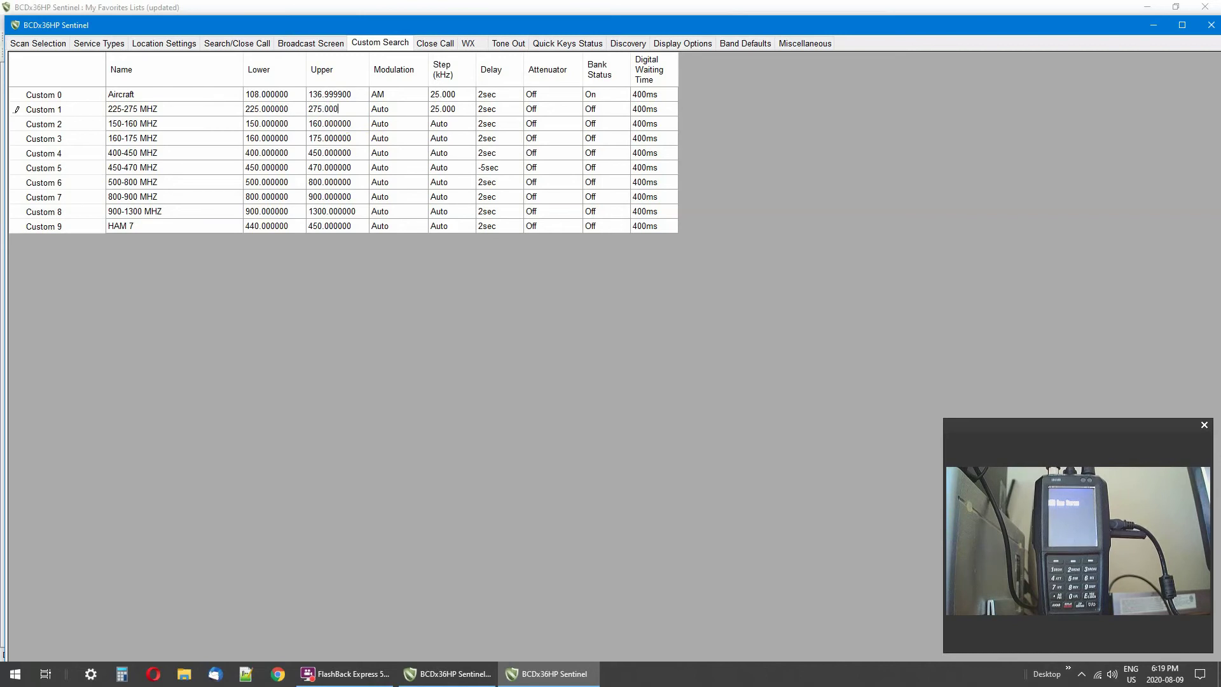
type("000")
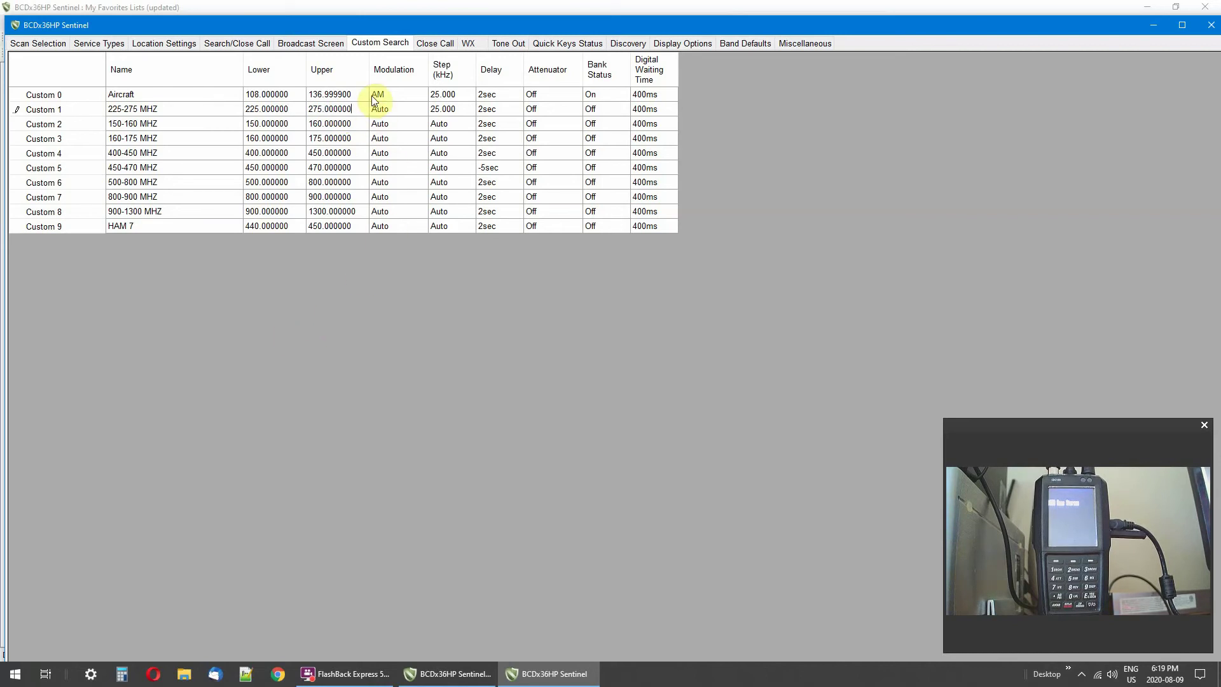
- Keep Custom 1's modulation and step size both at Auto
left_click(377, 110)
left_click(376, 110)
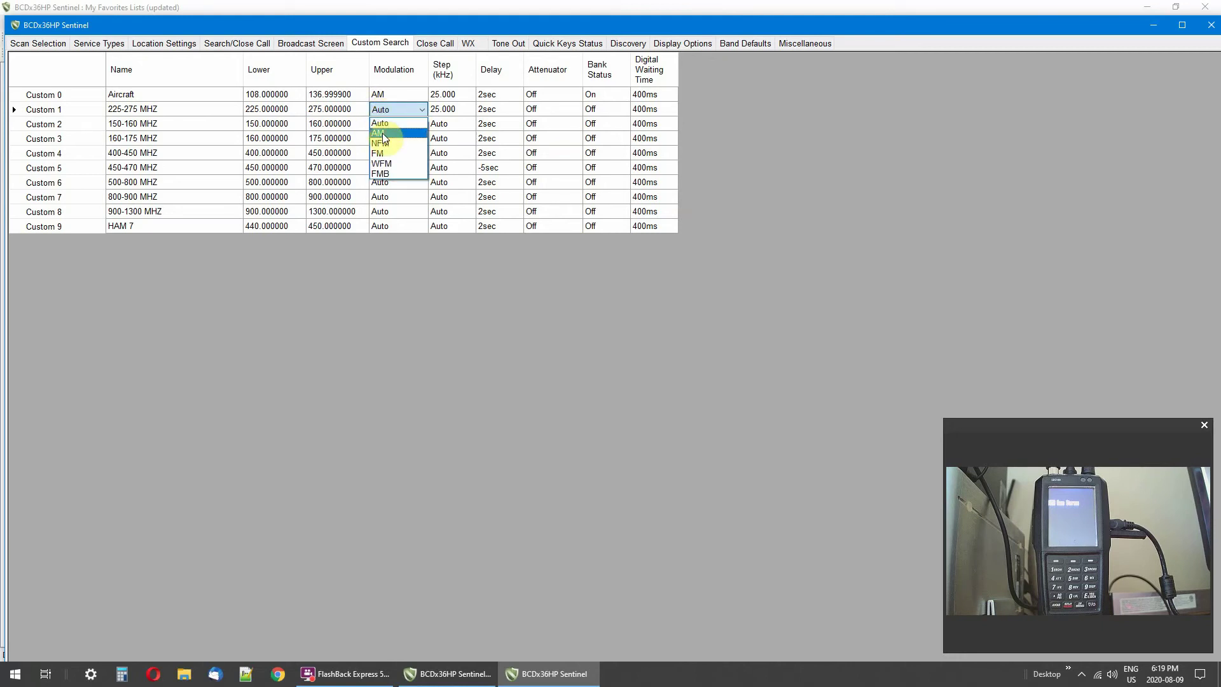
left_click(380, 109)
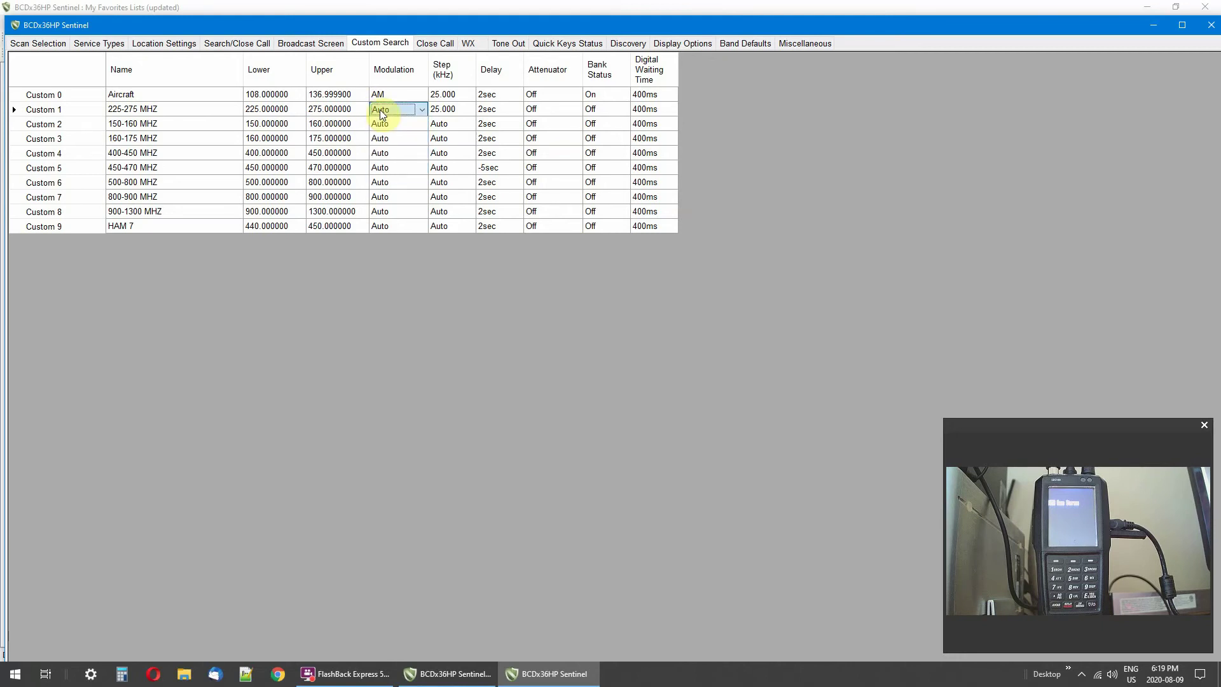
left_click(444, 112)
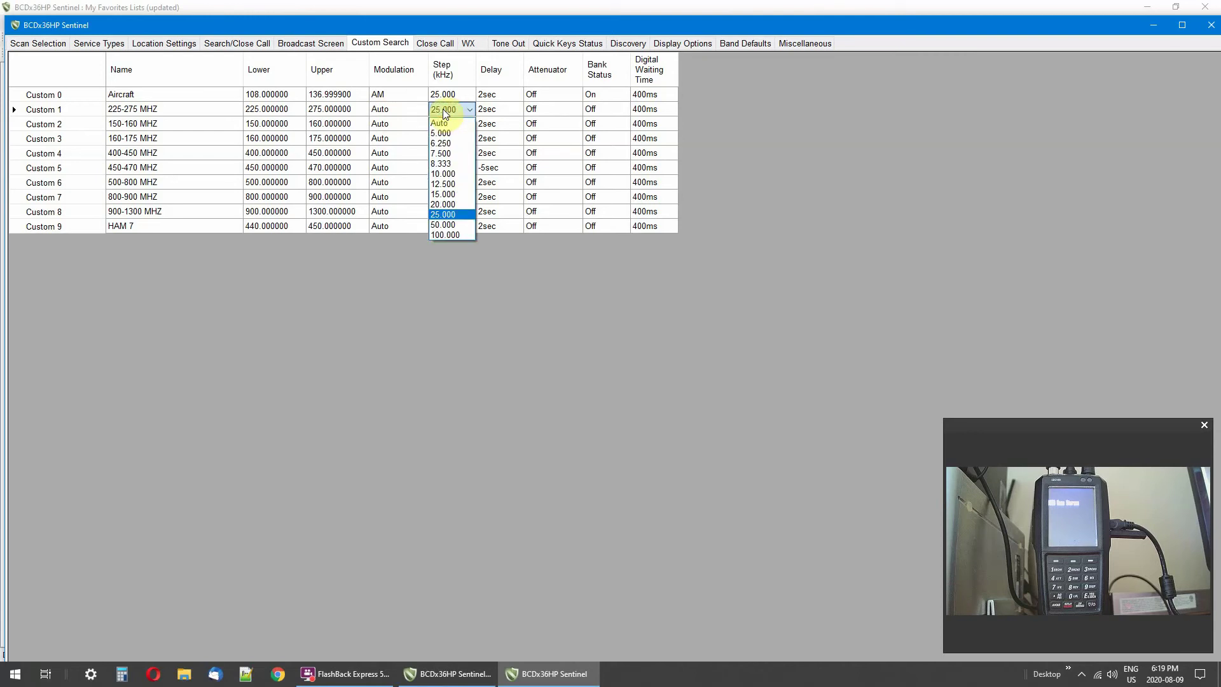
left_click(441, 124)
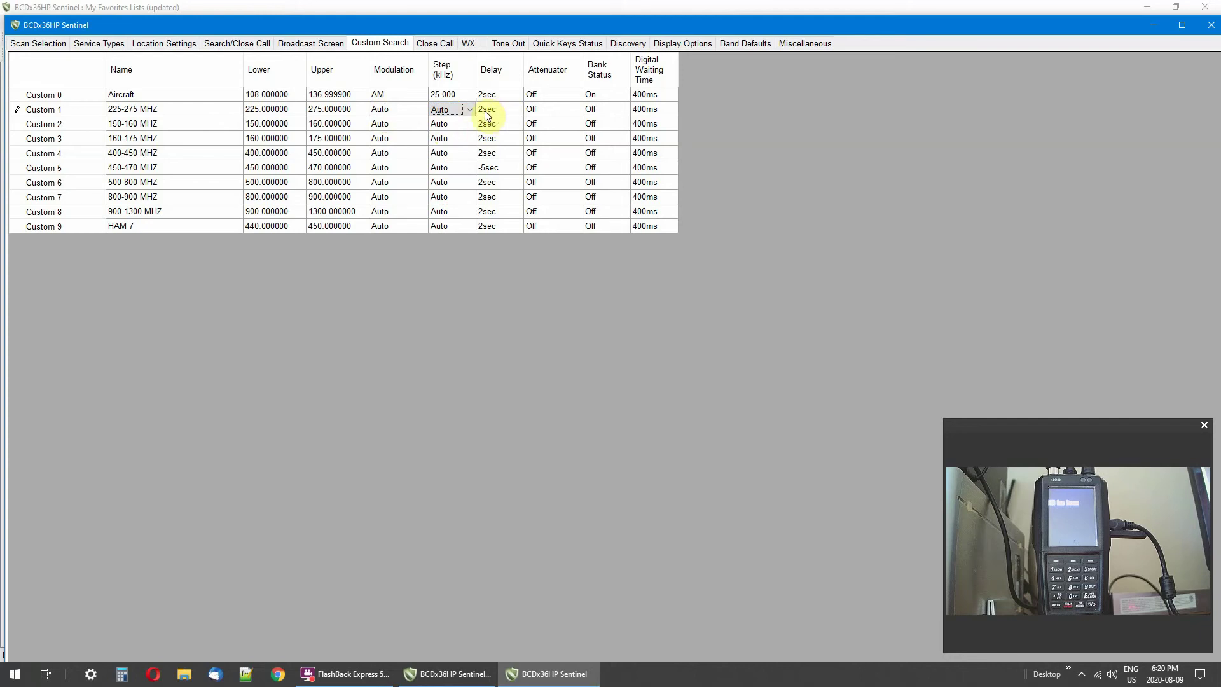
left_click(484, 112)
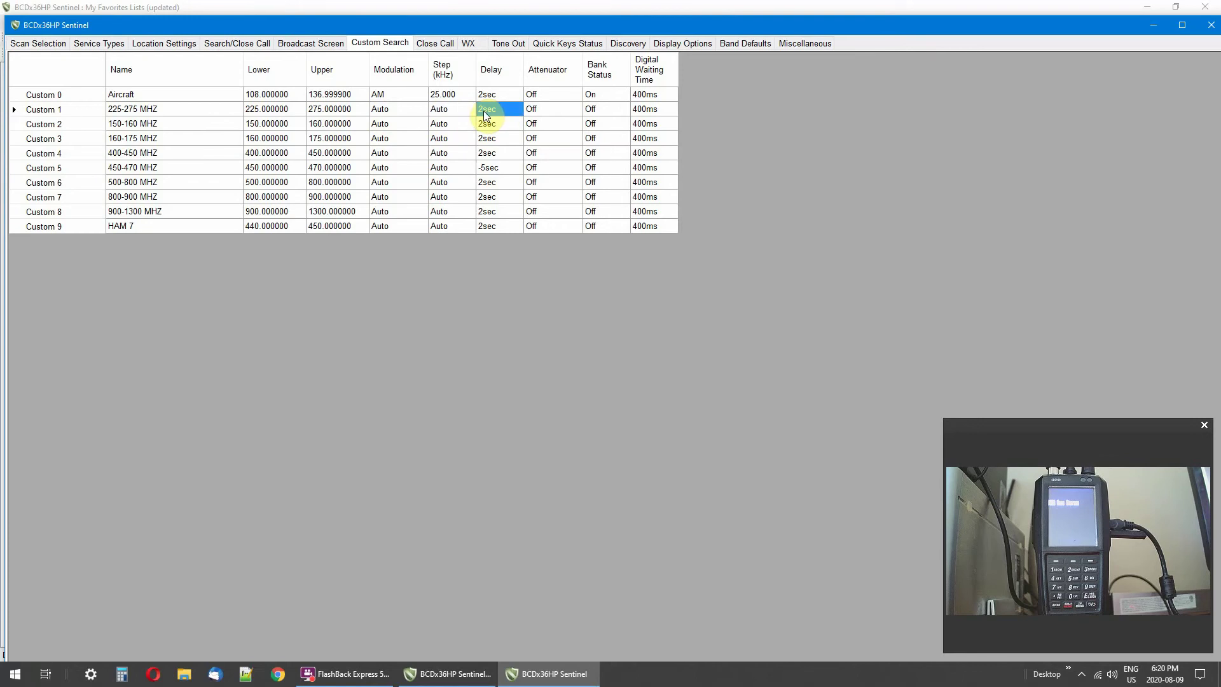
- Set Custom 1's delay to -10sec and turn Custom 0's Aircraft bank status Off
left_click(484, 111)
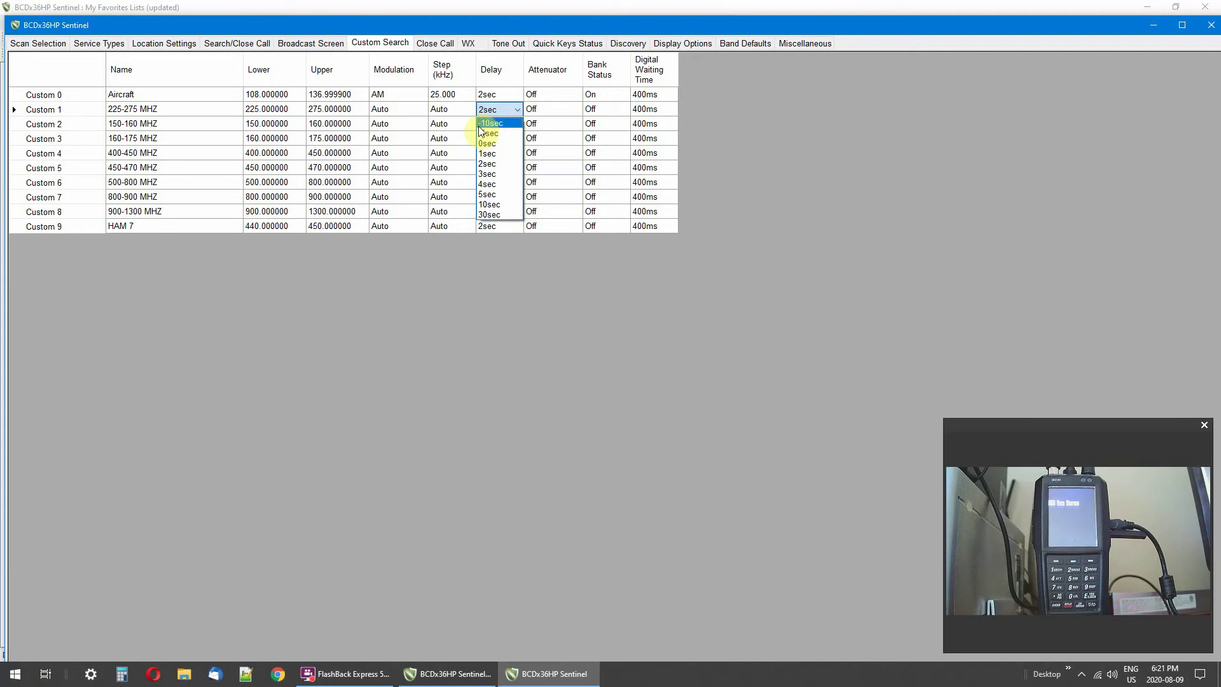
left_click(480, 125)
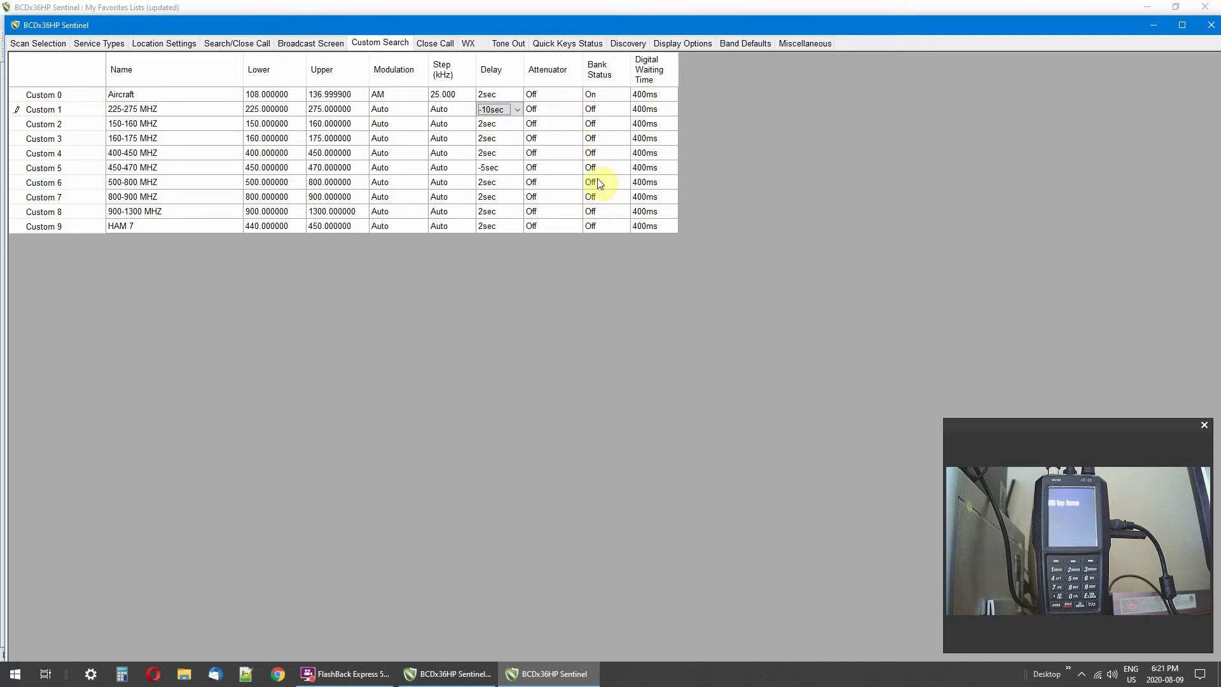
left_click(591, 95)
left_click(594, 108)
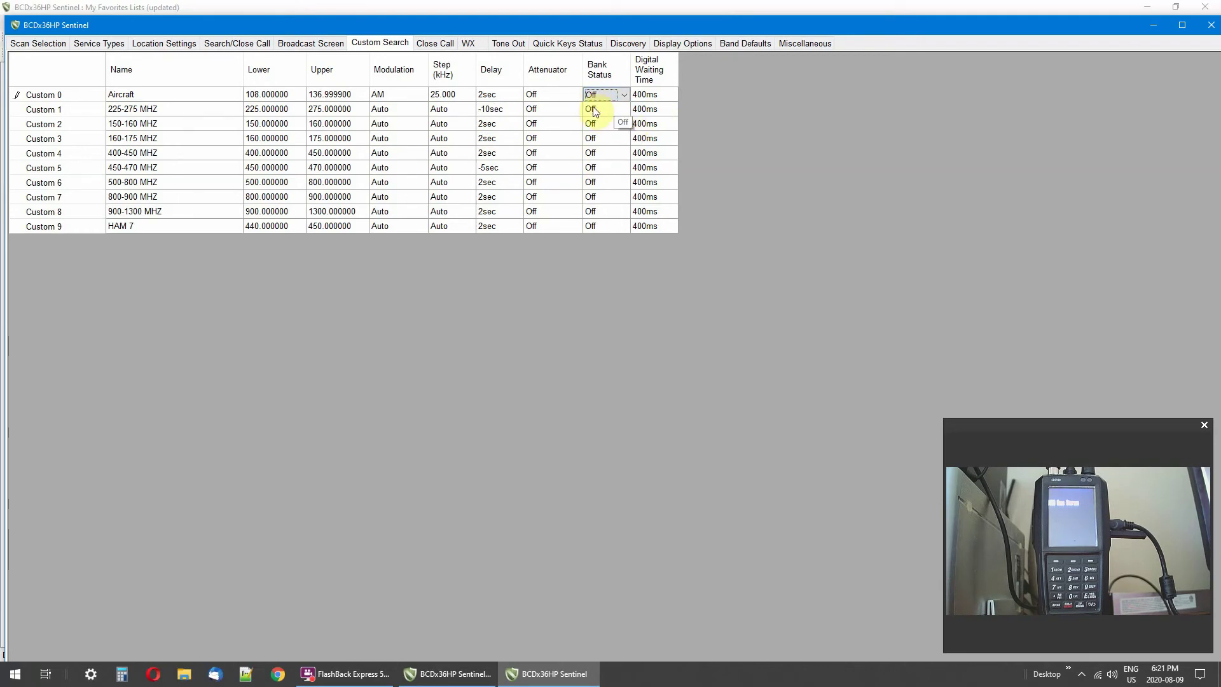
- Rename Custom 2 to '275-325 MHZ' with limits 275 to 325 MHz
left_click(138, 125)
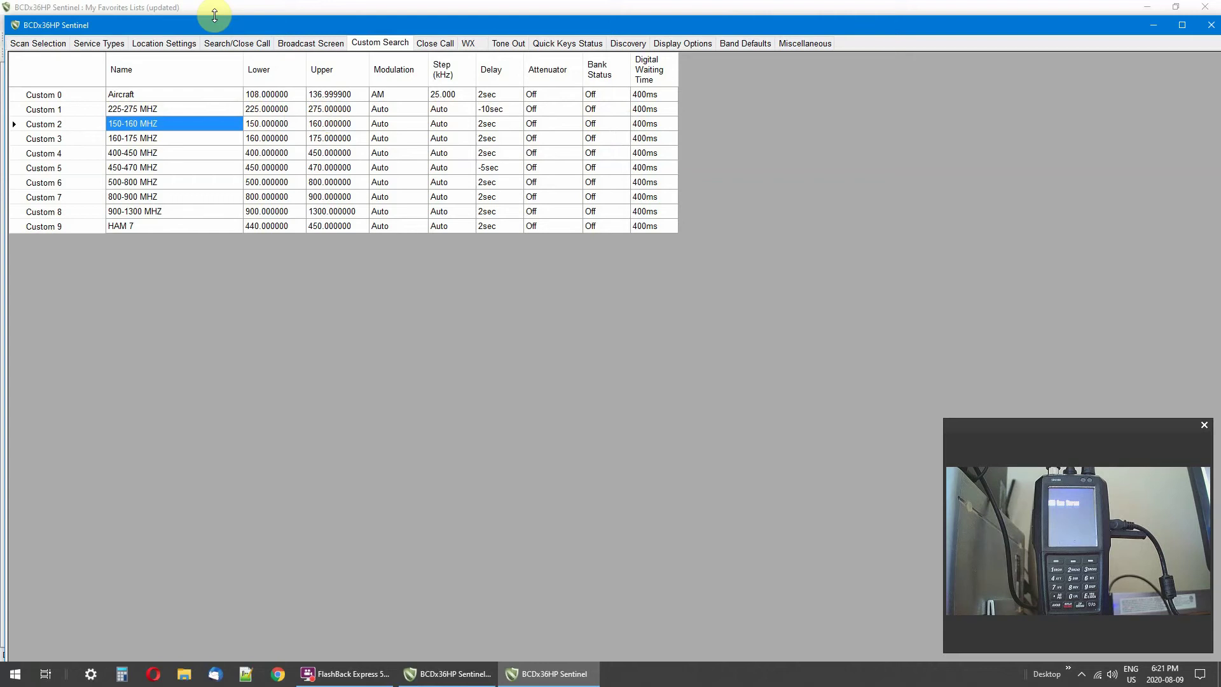
type("2")
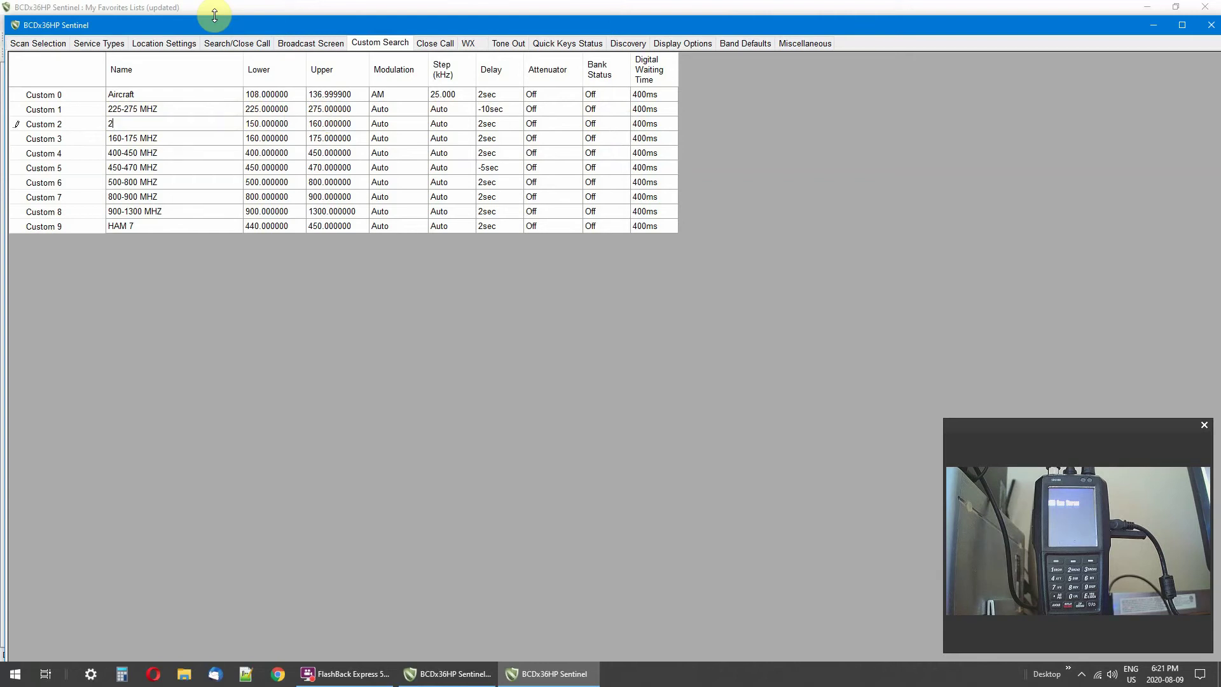
type("75.")
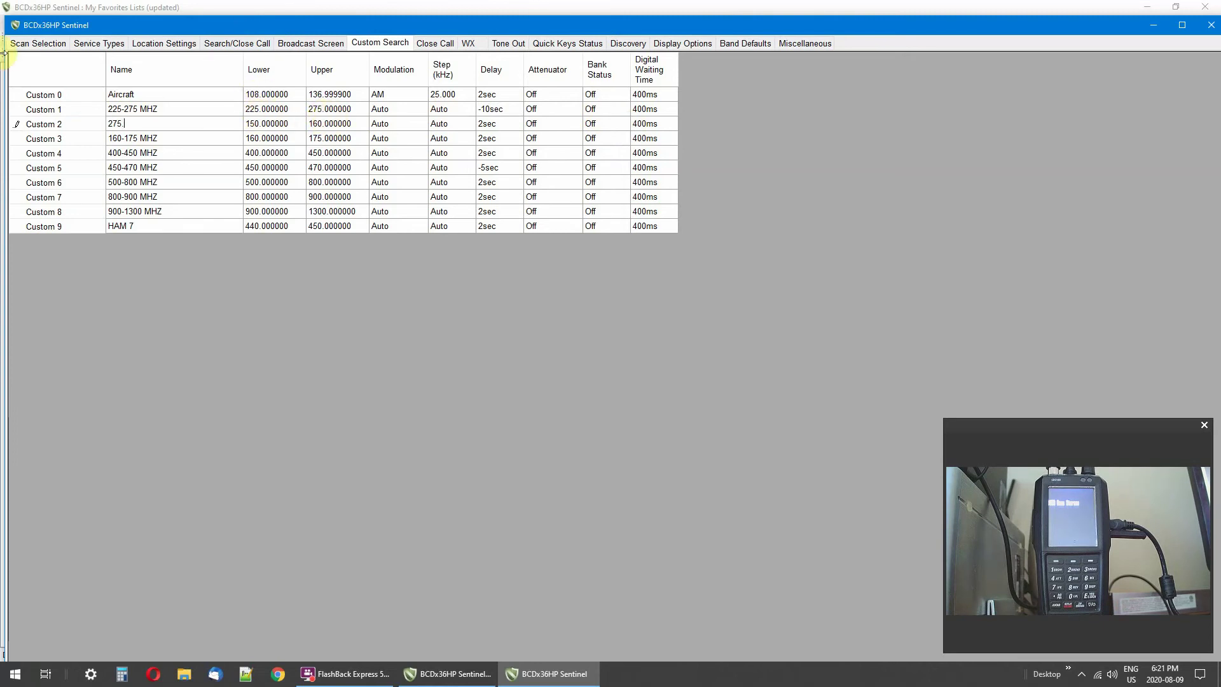
type("0000")
key("BackSpace")
key("BackSpace")
key("BackSpace")
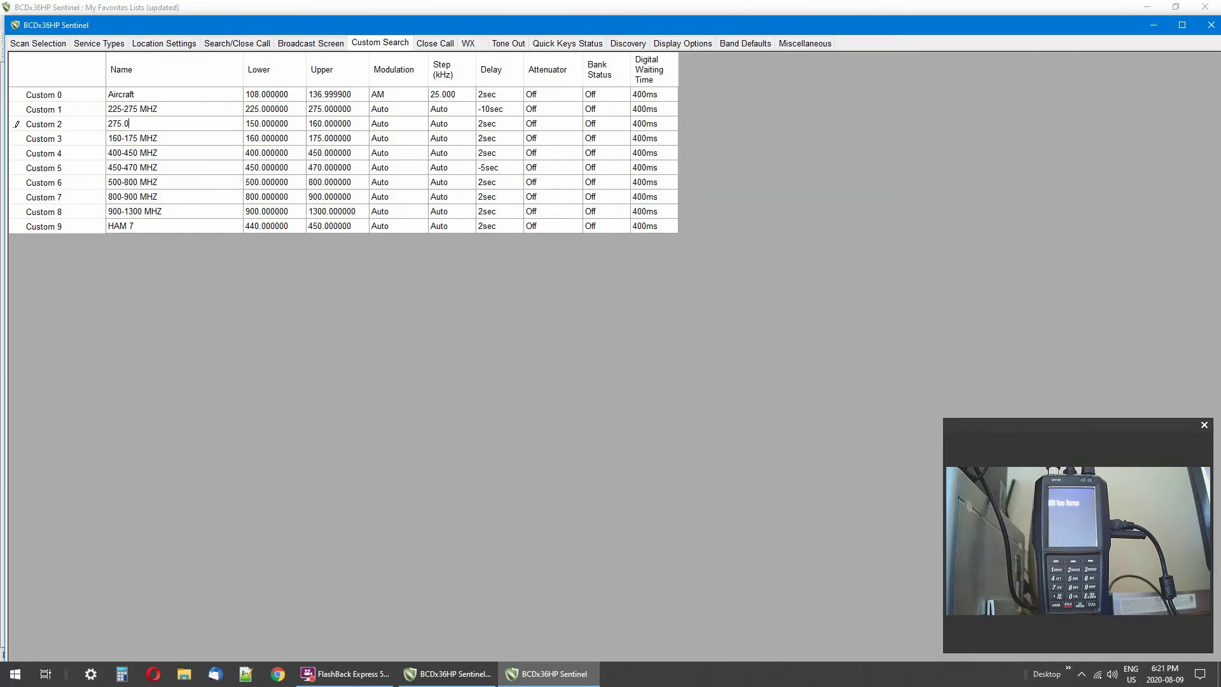
key("BackSpace")
key("BackSpace")
type("325")
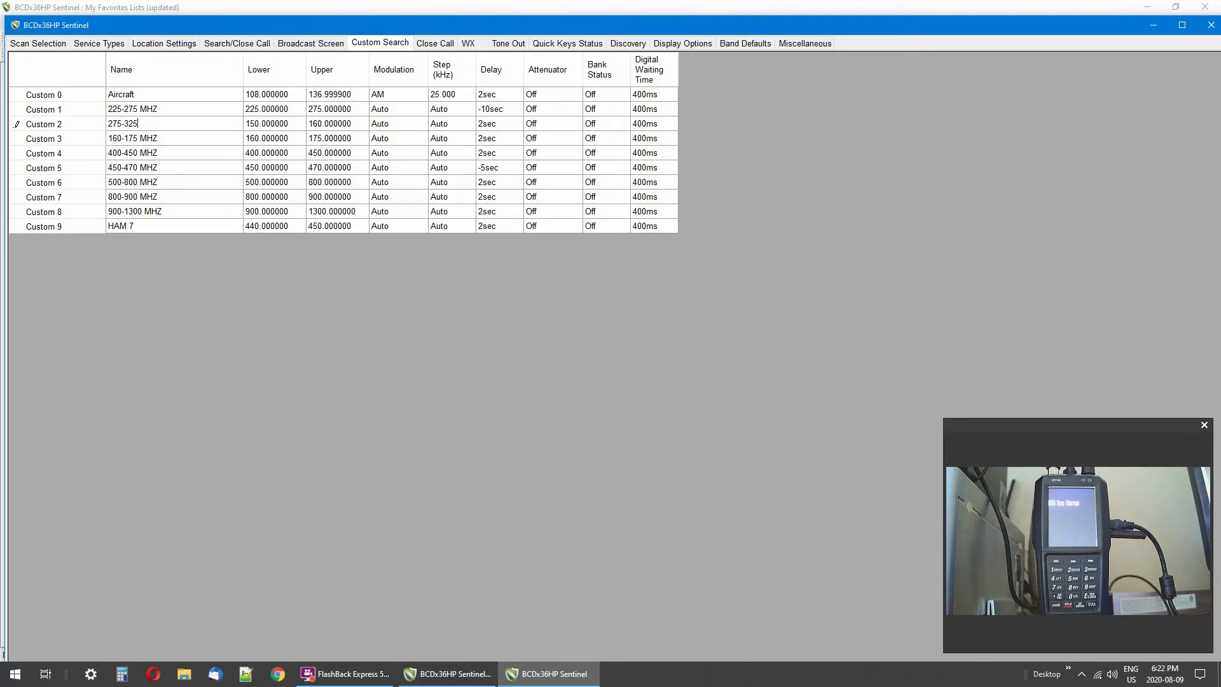
type(" MHZ")
left_click(265, 127)
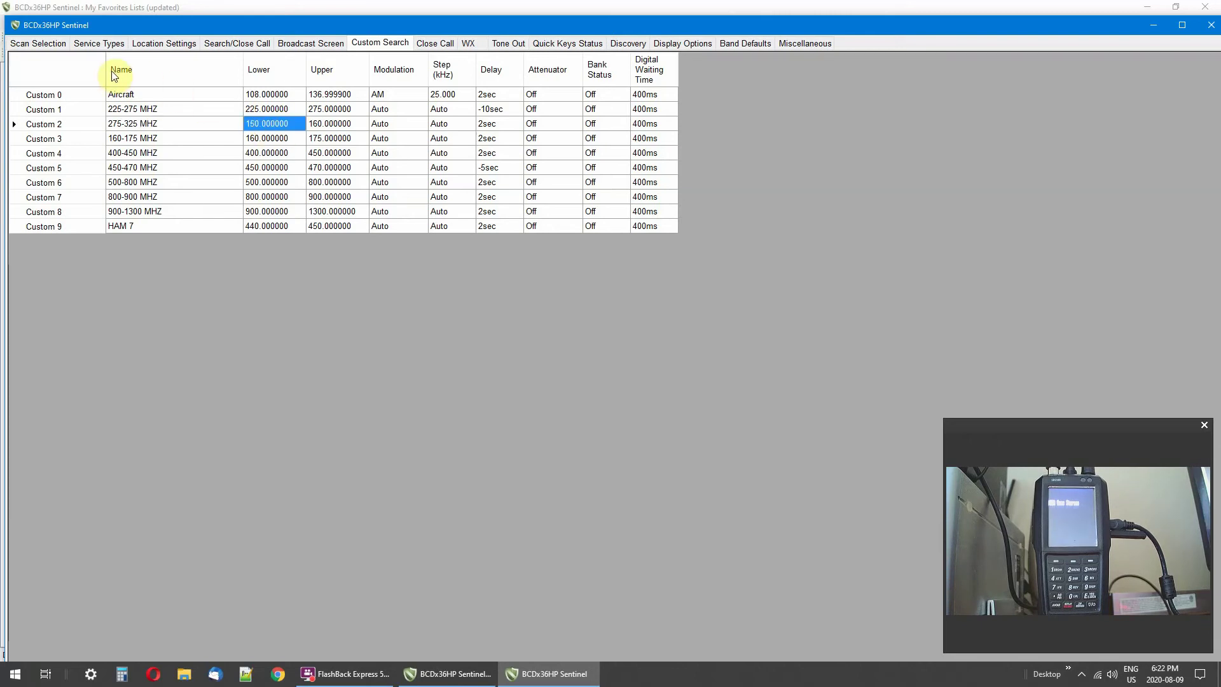
type("275")
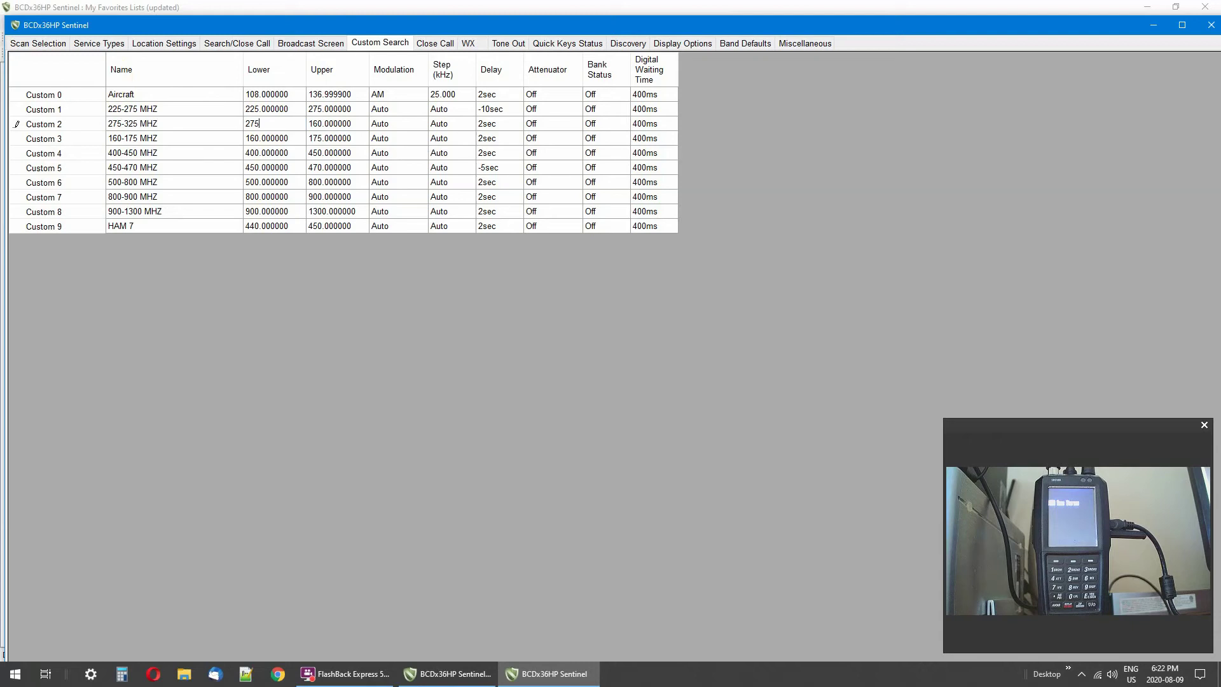
type(".000")
type("000")
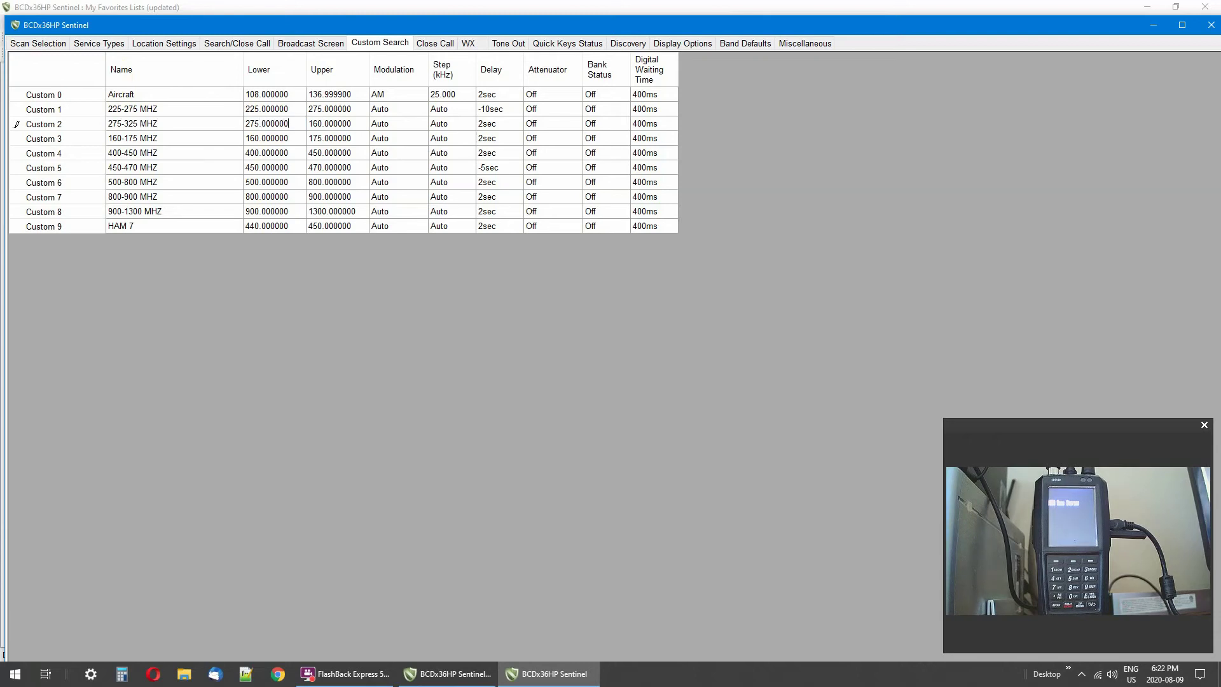
key("Tab")
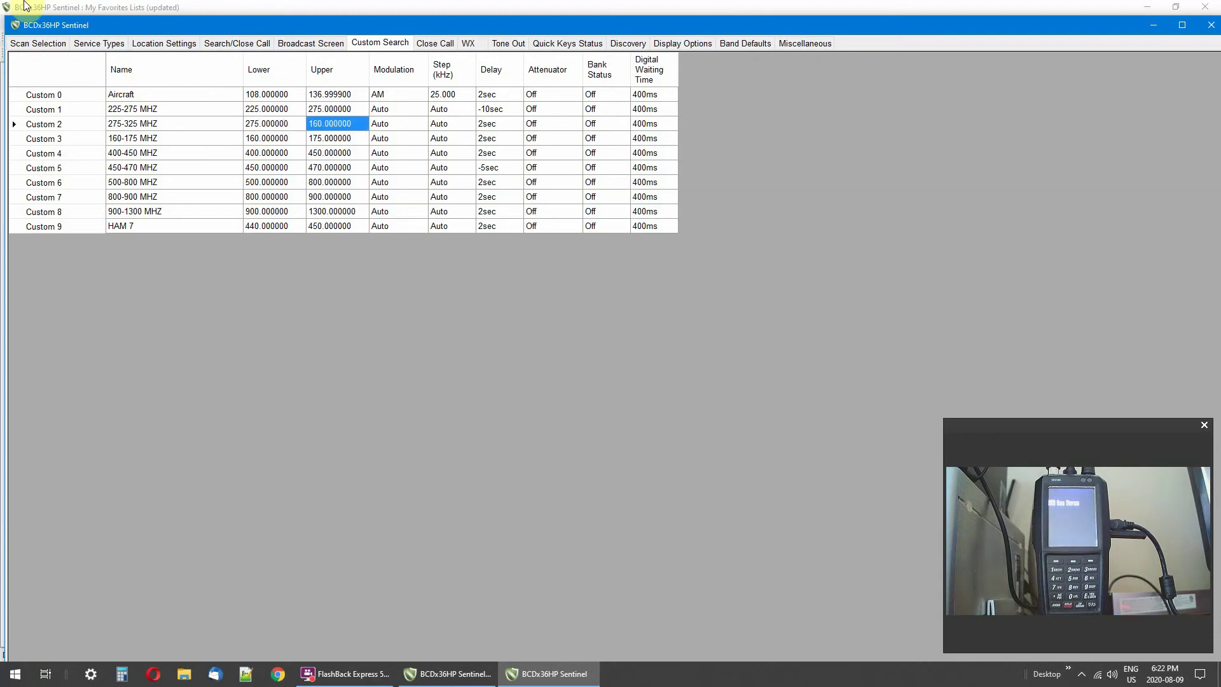
type("325")
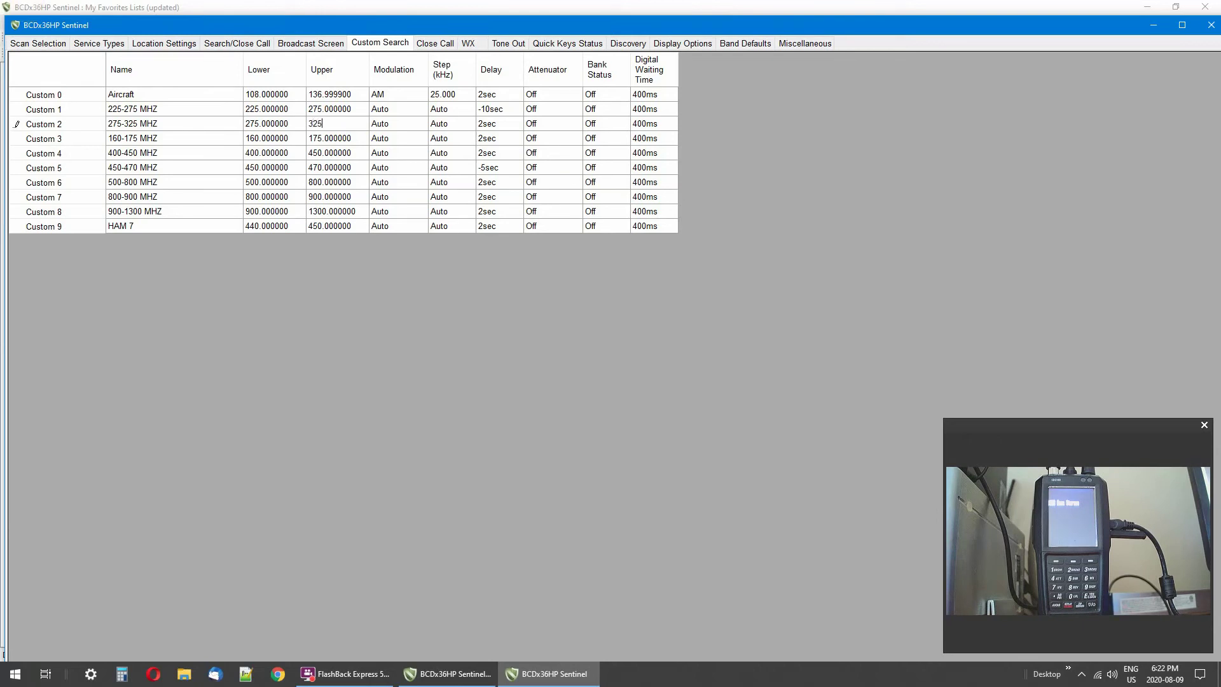
type(".00000")
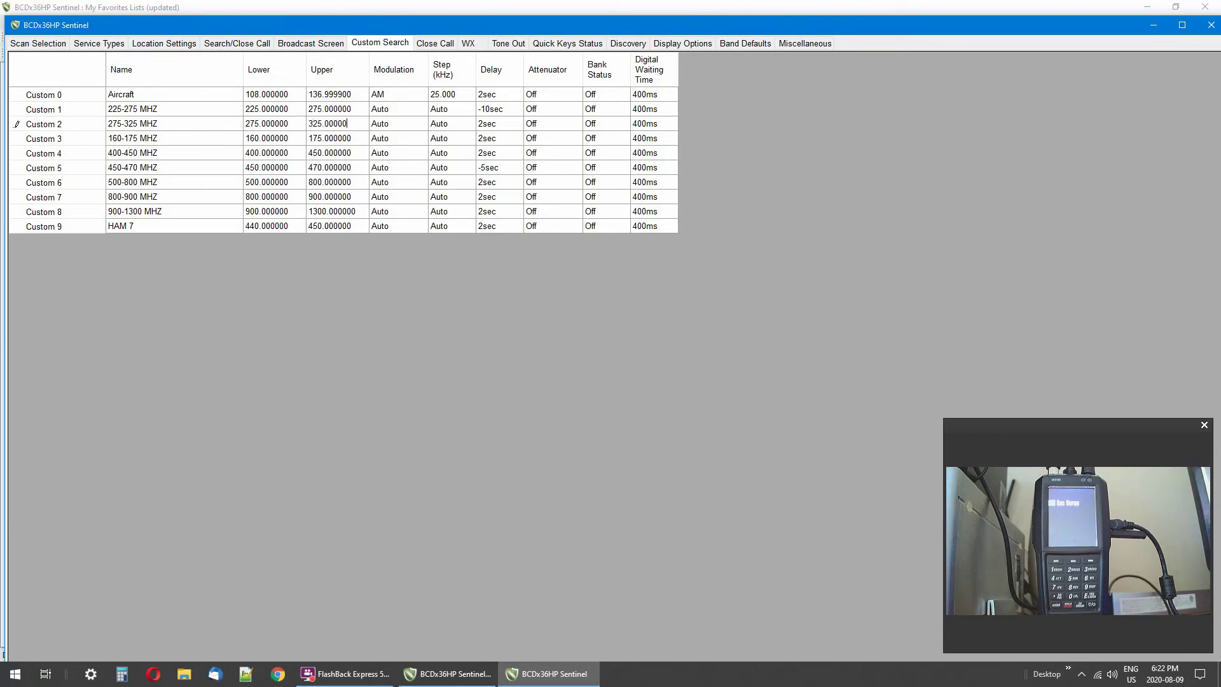
type("0")
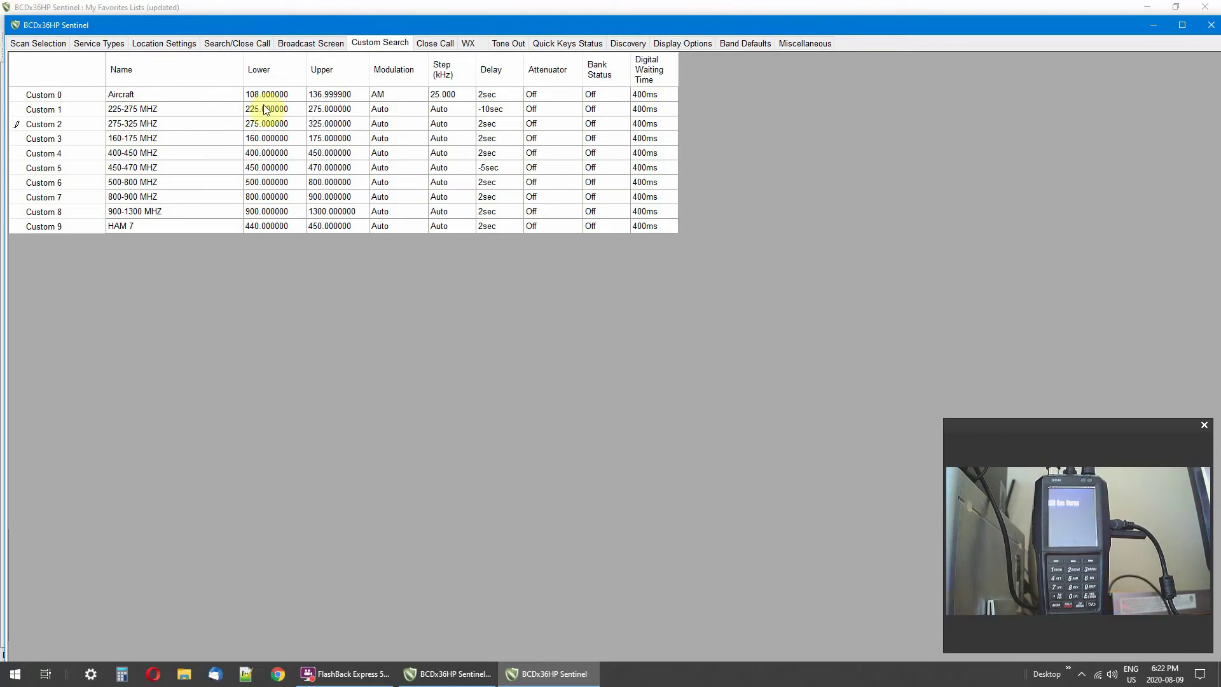
- Give Custom 2 a -10sec delay
left_click(483, 123)
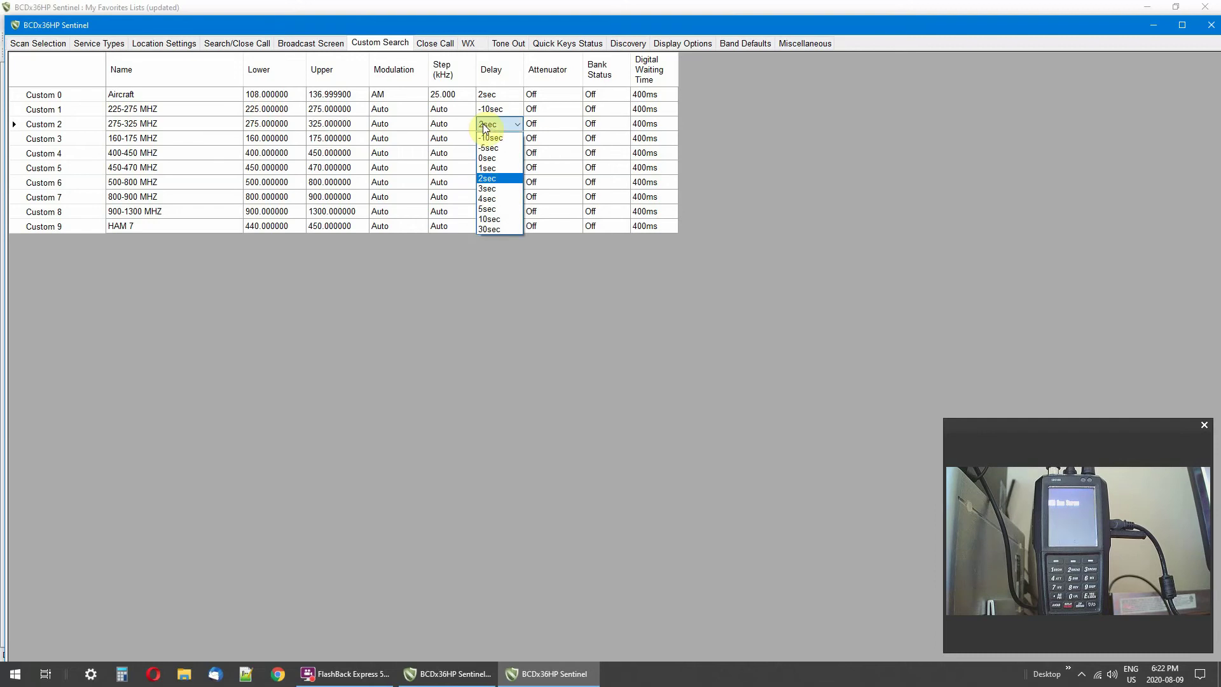
left_click(481, 137)
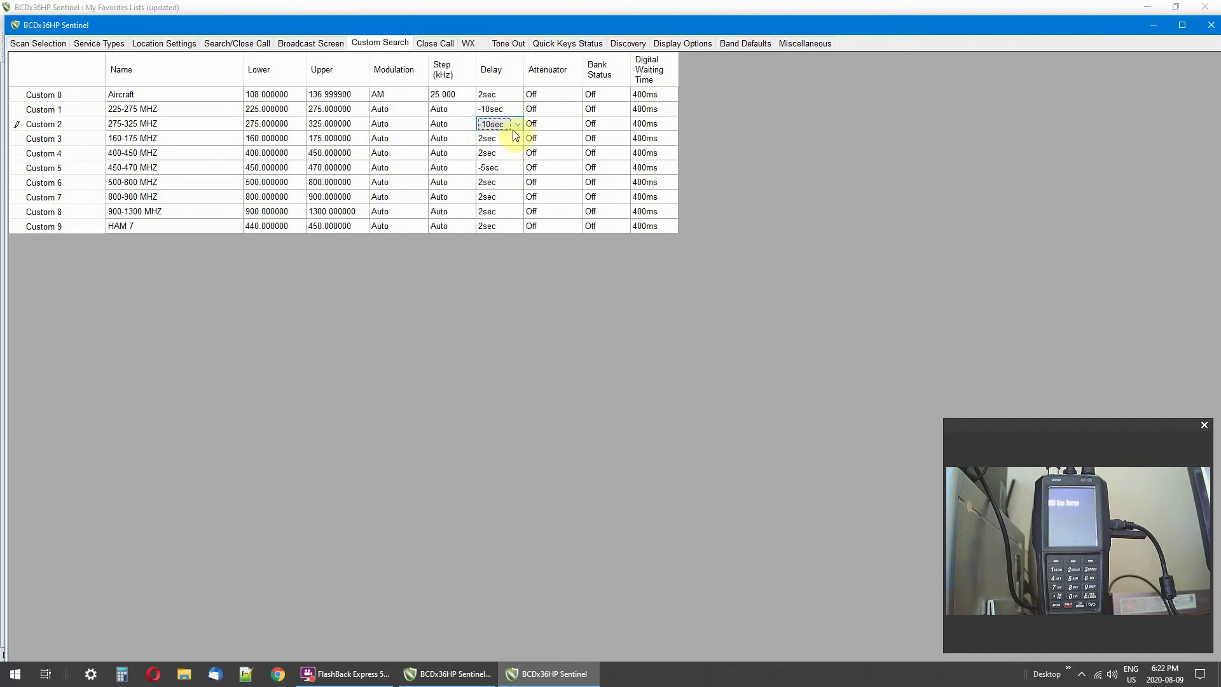
left_click(124, 138)
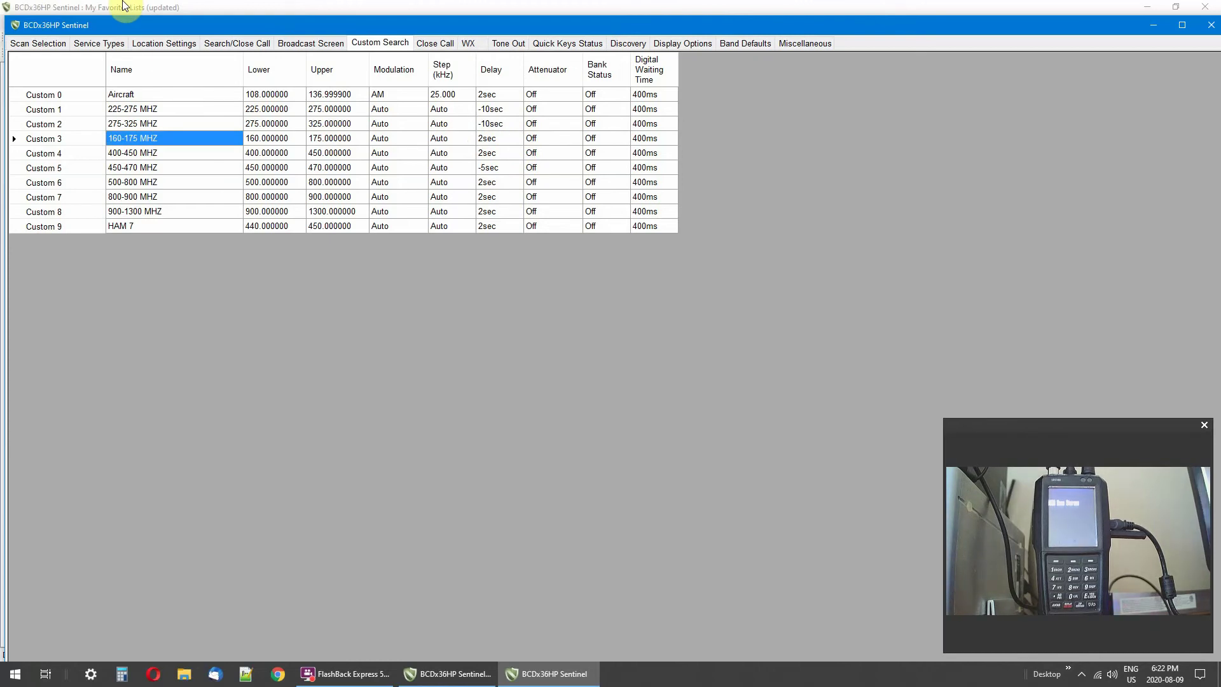
type("3")
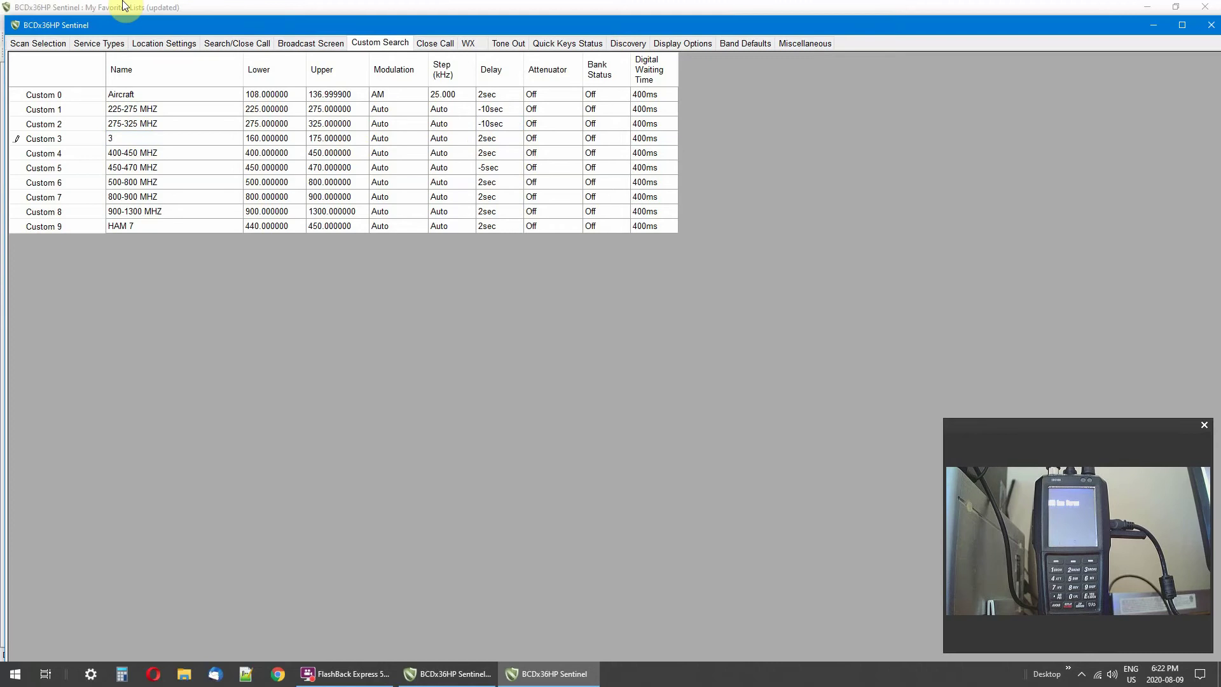
type("25-")
type("380")
type(" M")
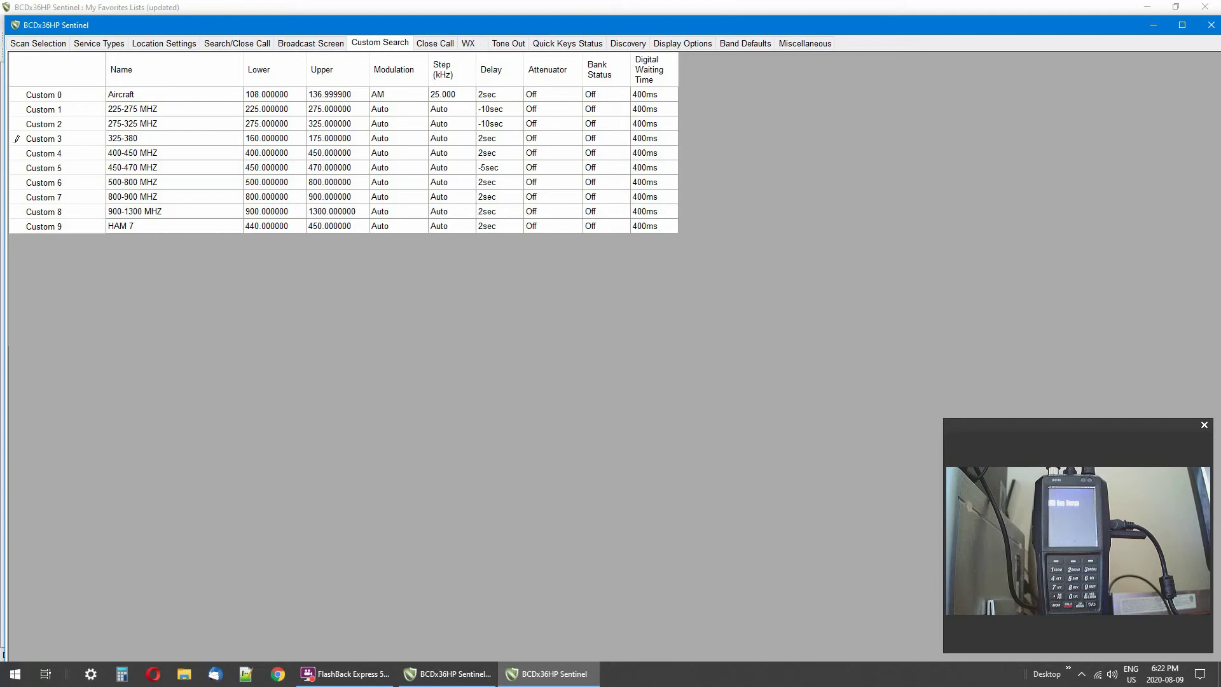
type("HZ")
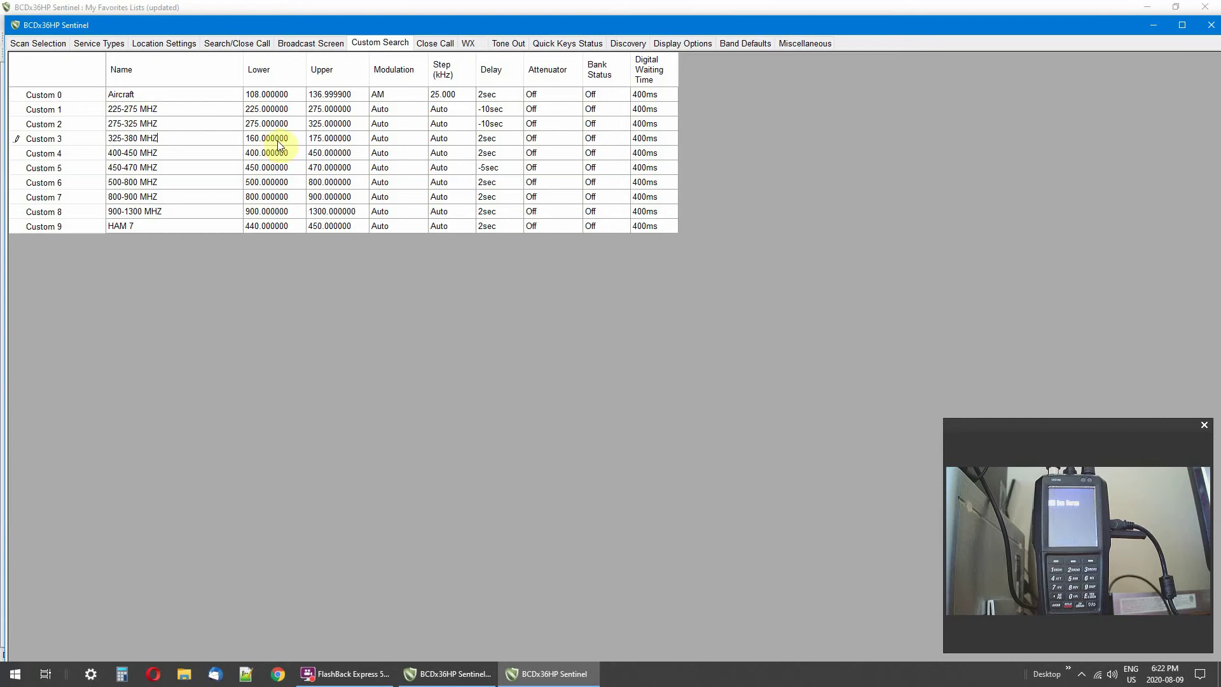
- Set Custom 3 to '325-380 MHZ', 325 to 380 MHz, with a -10sec delay
left_click(271, 141)
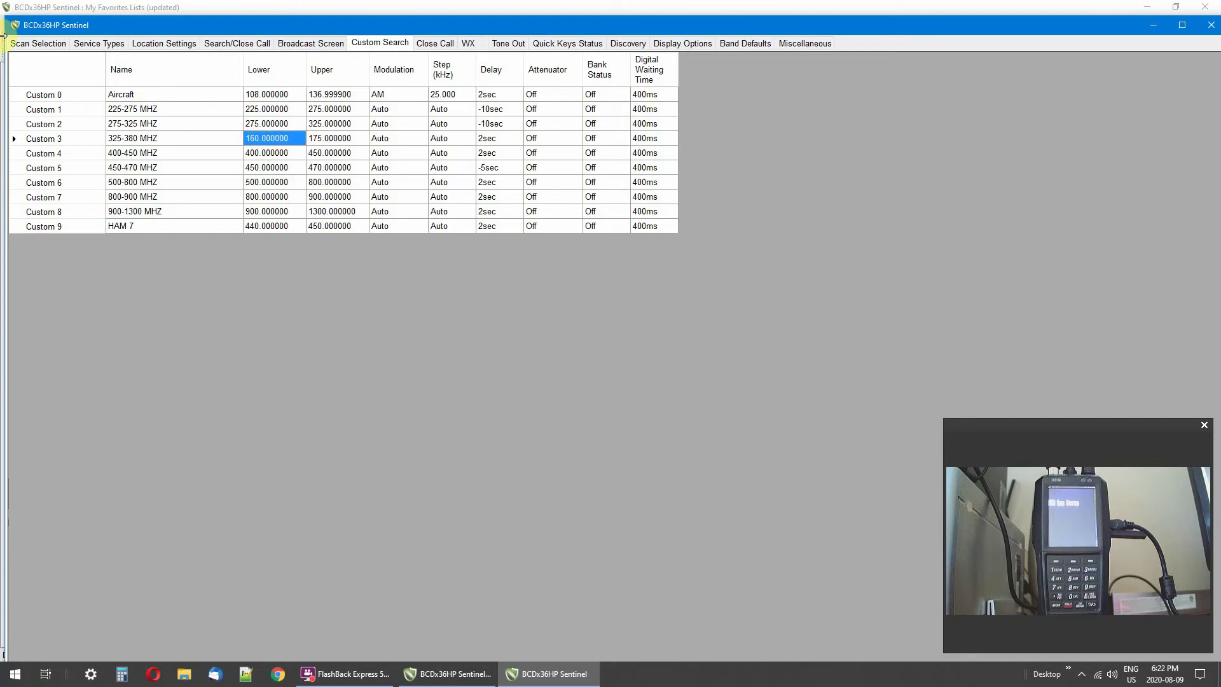
type("325.")
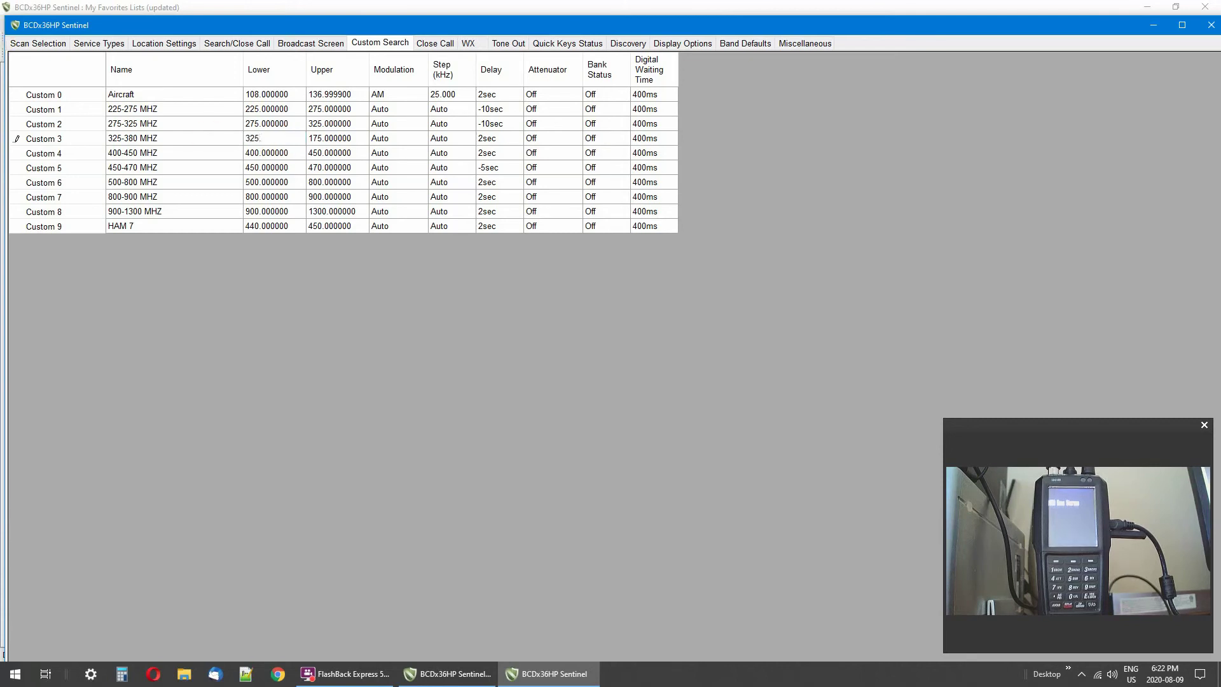
type("000")
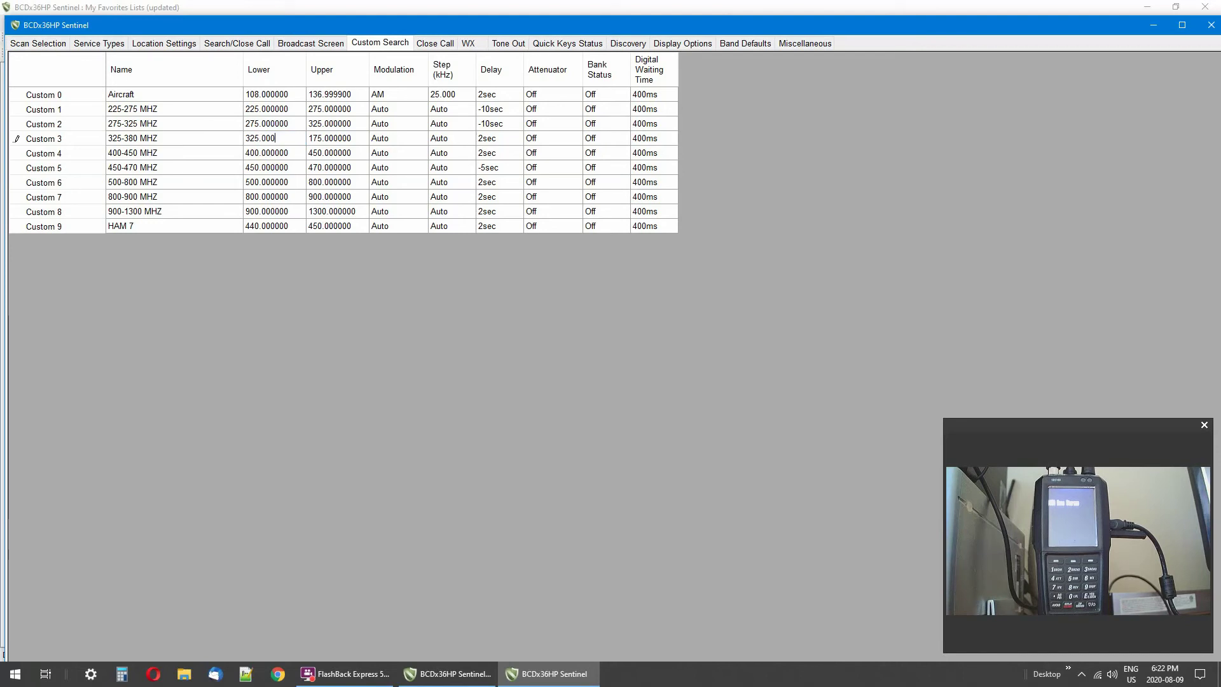
type("000")
left_click(331, 139)
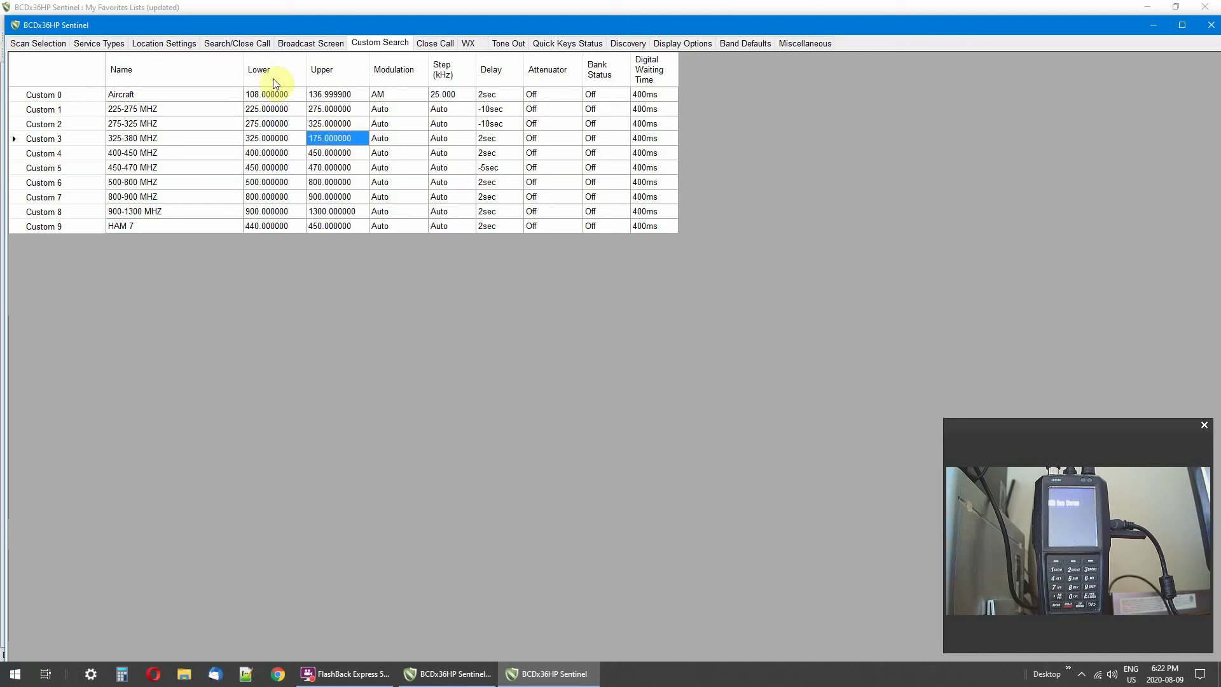
type("38")
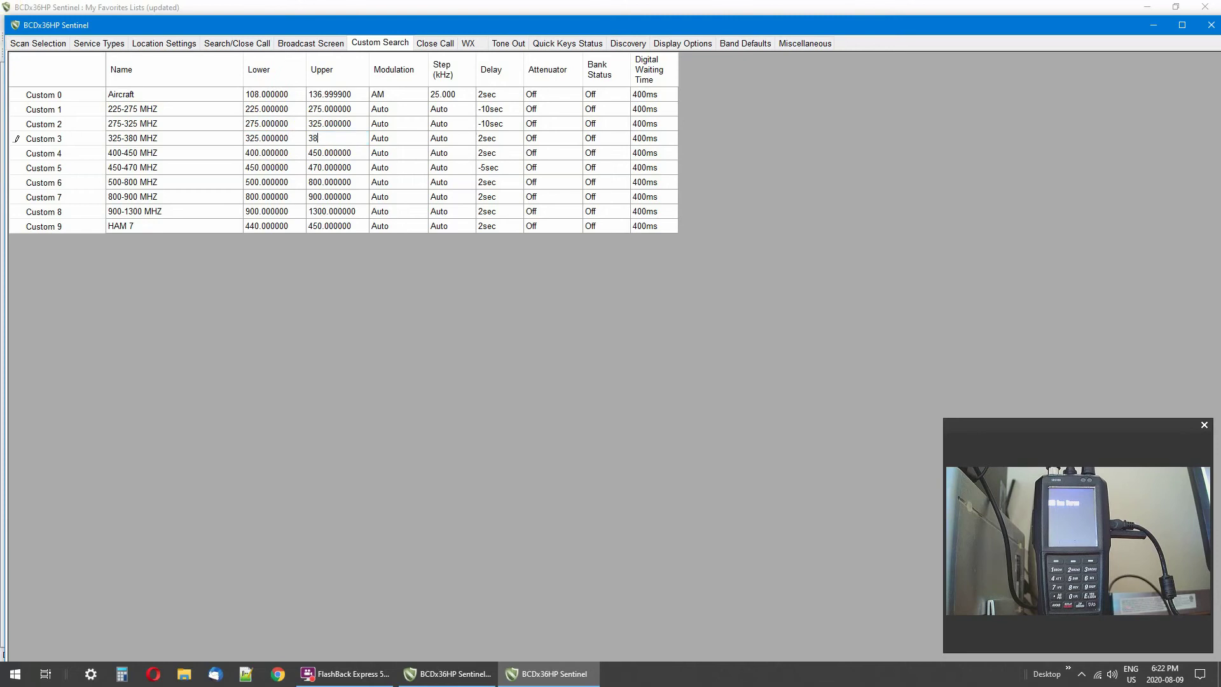
type("0.")
left_click(484, 141)
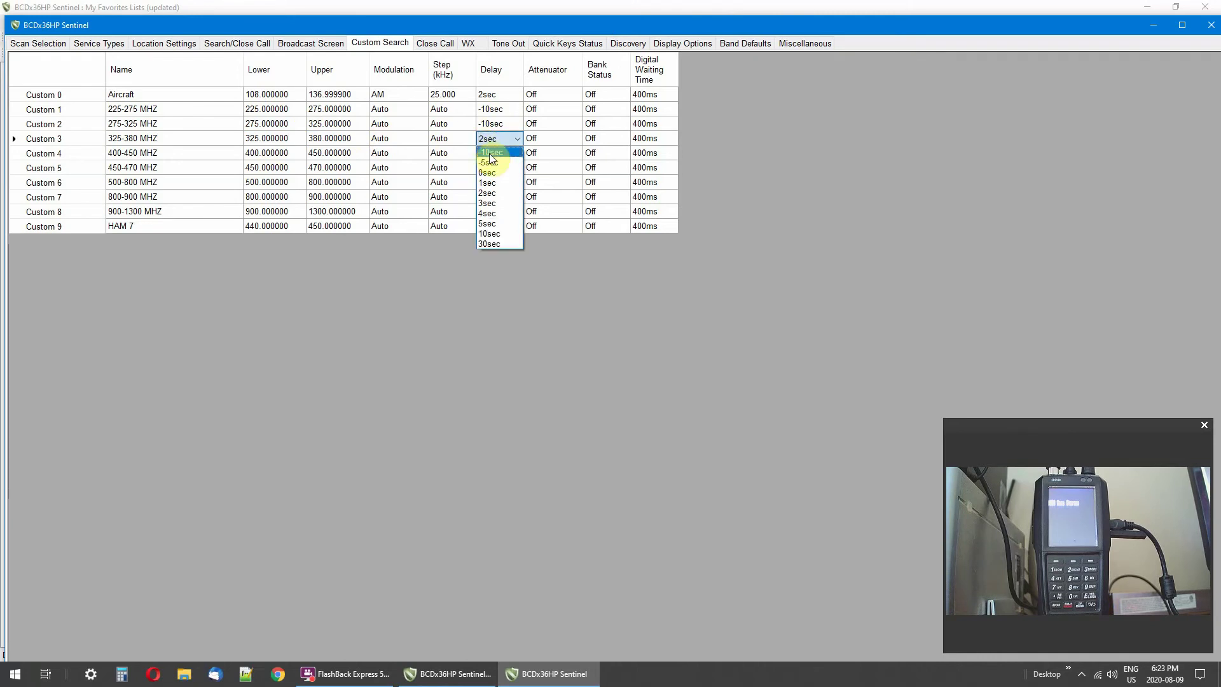
left_click(489, 152)
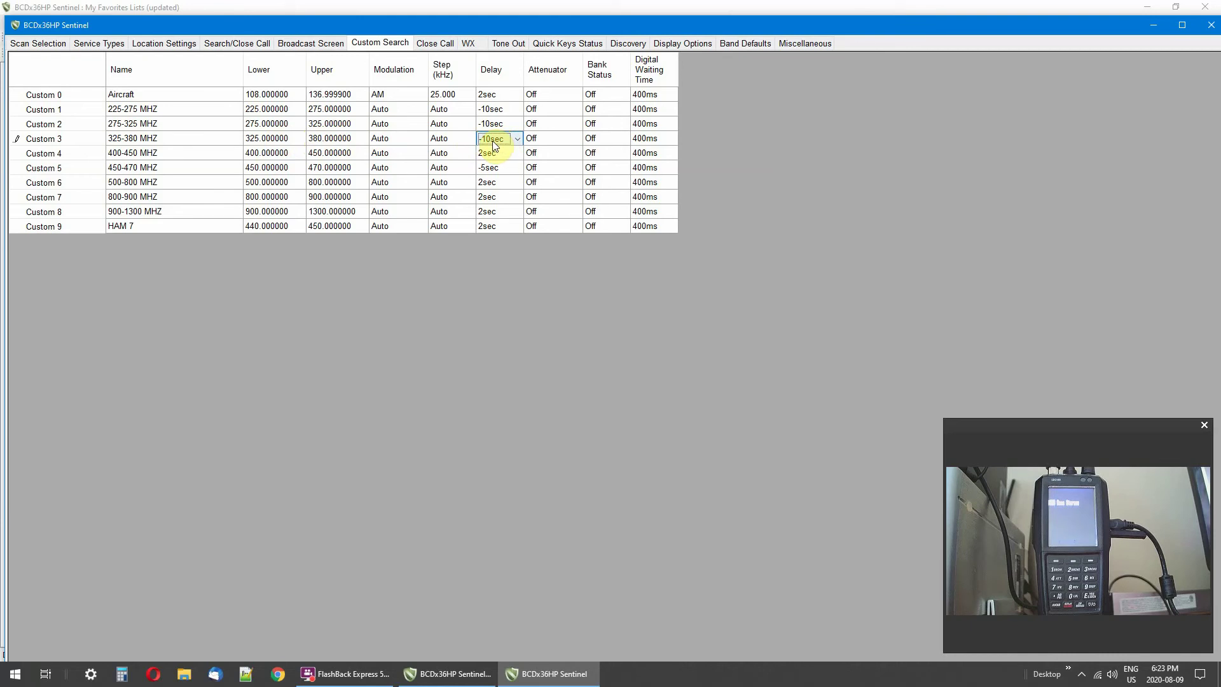
- Close the profile settings and save the favorites lists
left_click(1209, 32)
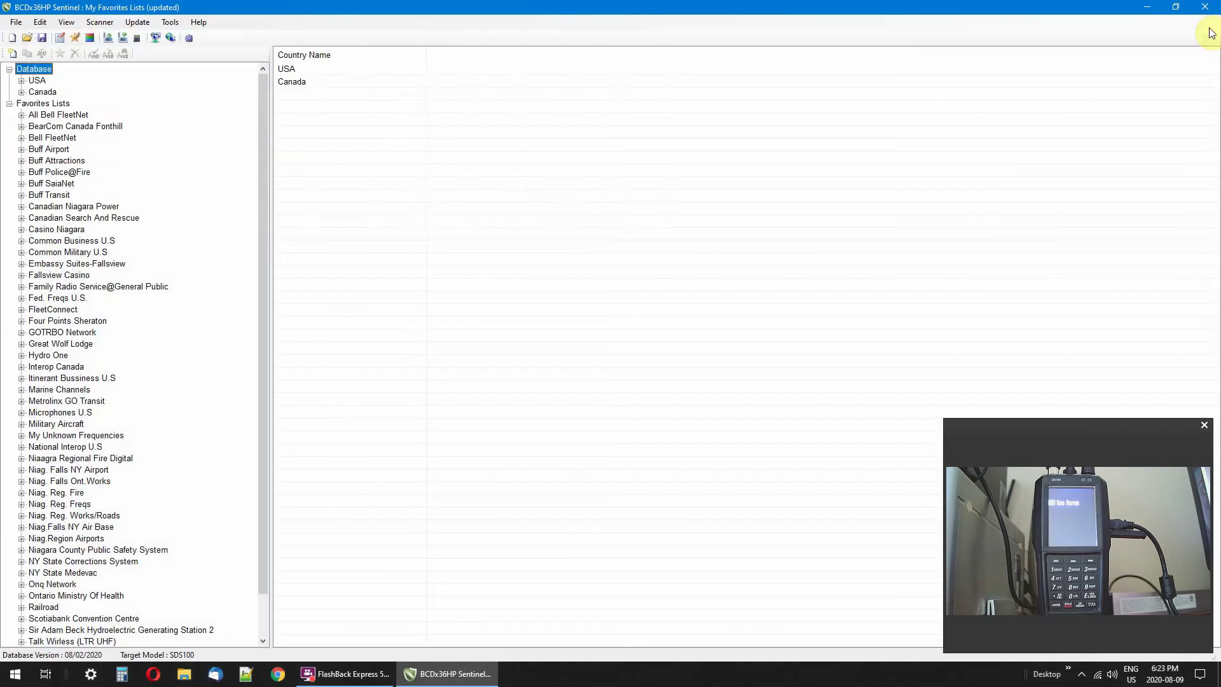
left_click(17, 21)
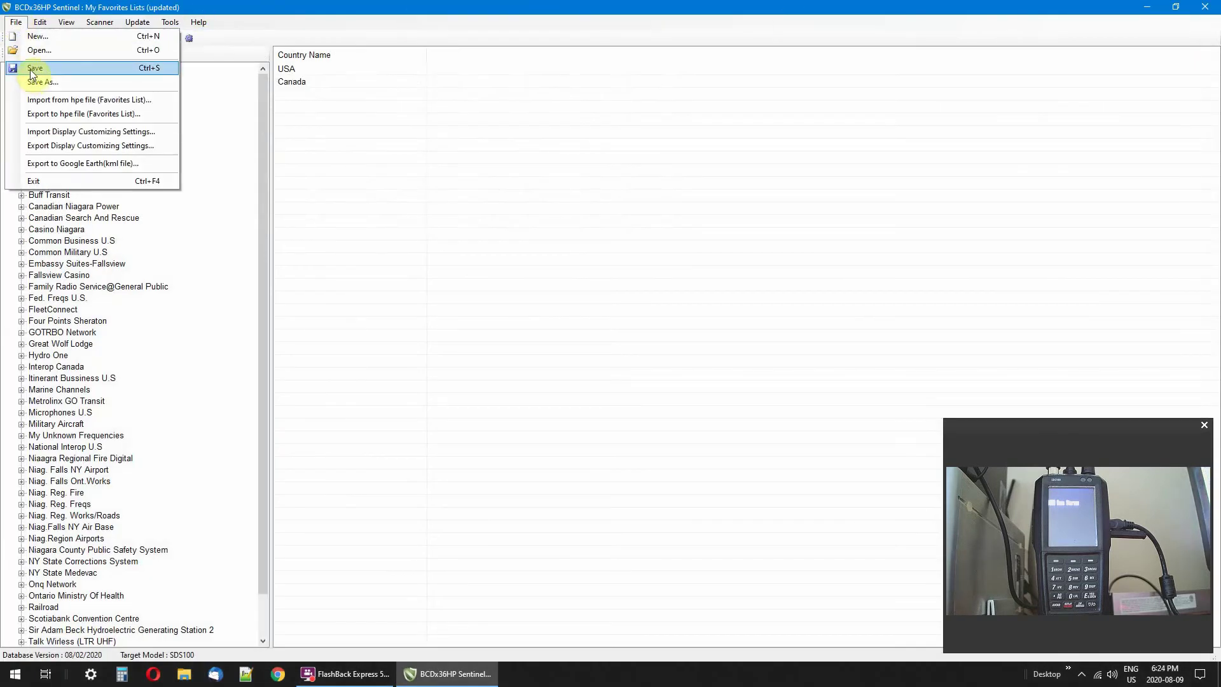
left_click(30, 70)
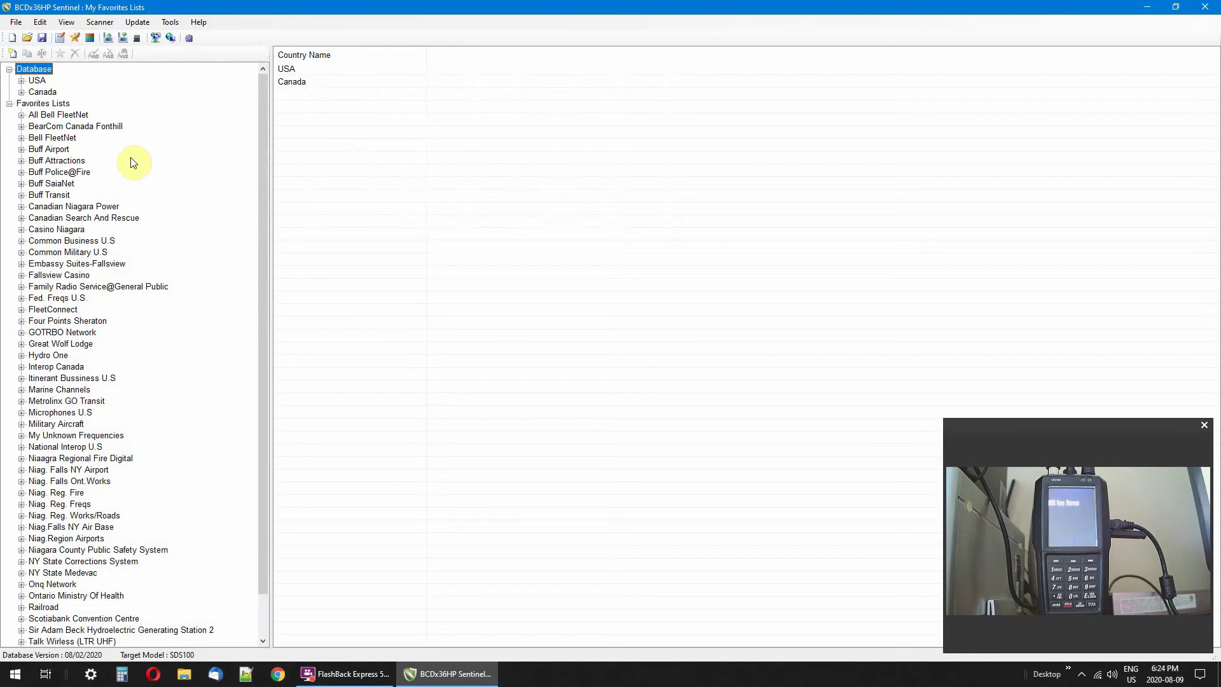
- Write the lists to the SDS100, erasing the scanner's existing favorites lists
left_click(99, 22)
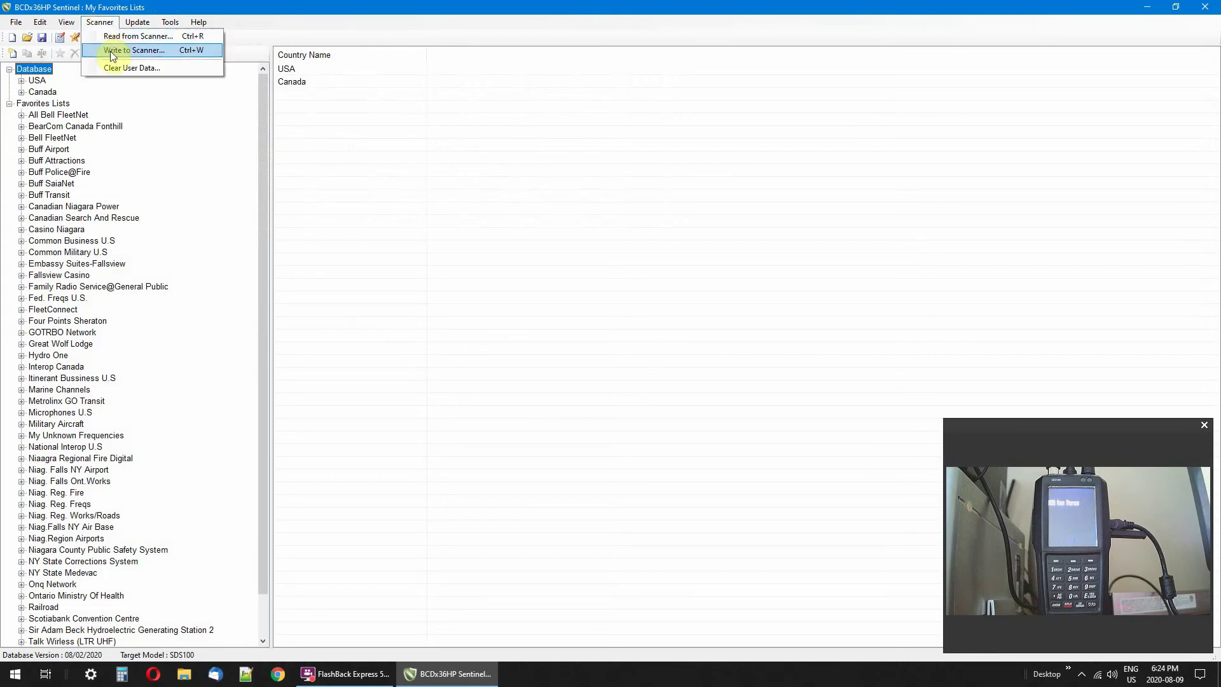
left_click(122, 48)
left_click(498, 379)
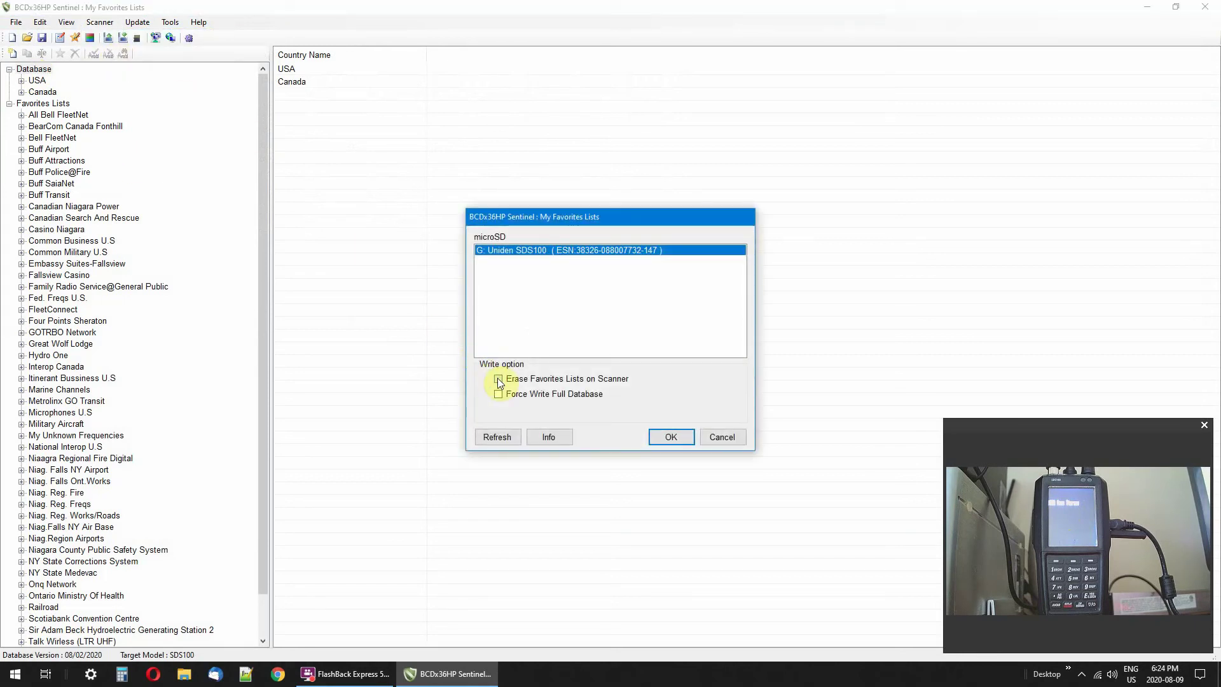
left_click(666, 441)
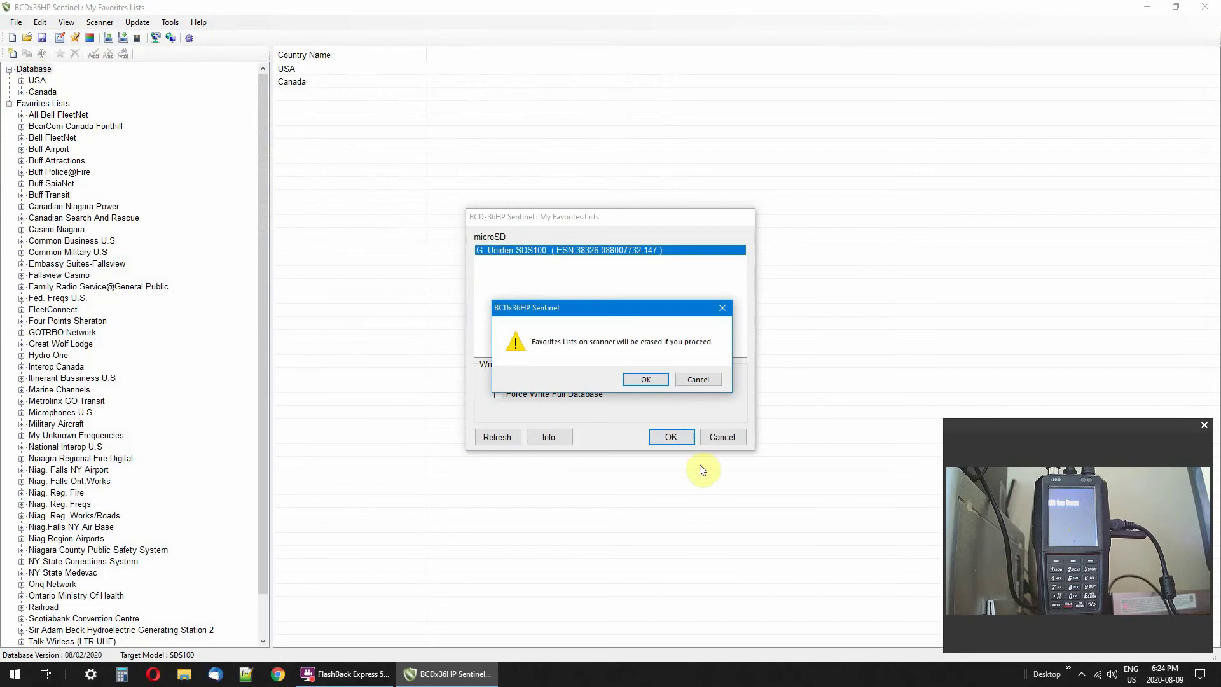
left_click(645, 381)
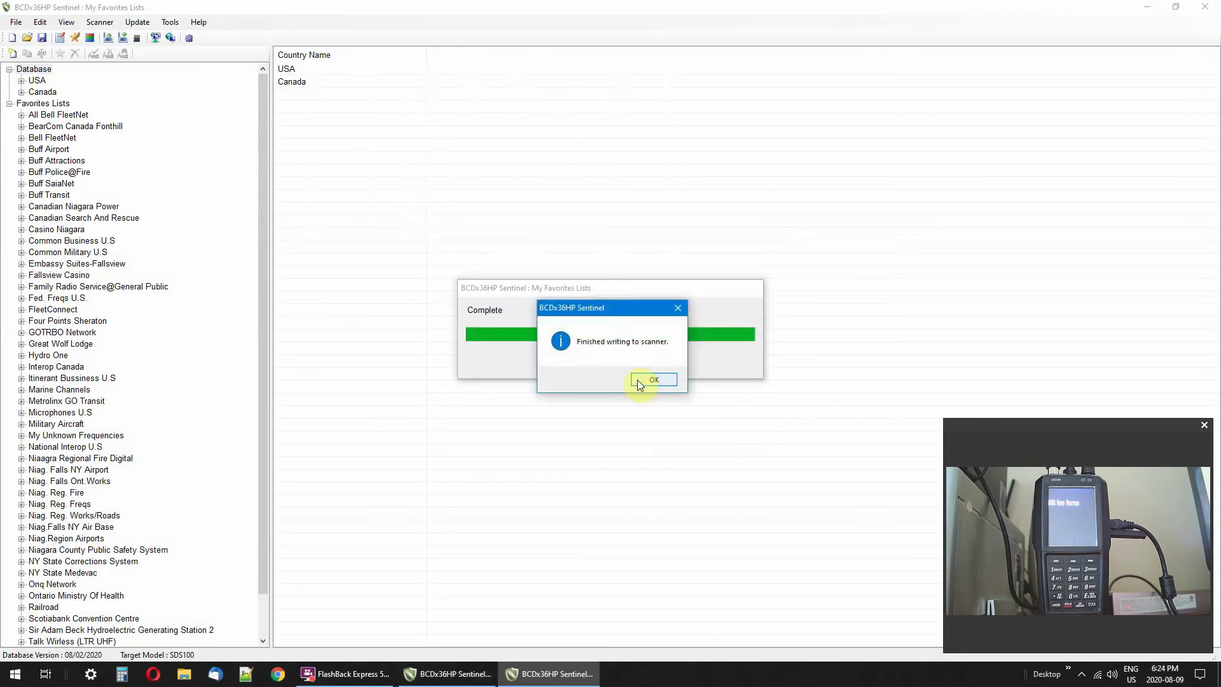
left_click(638, 379)
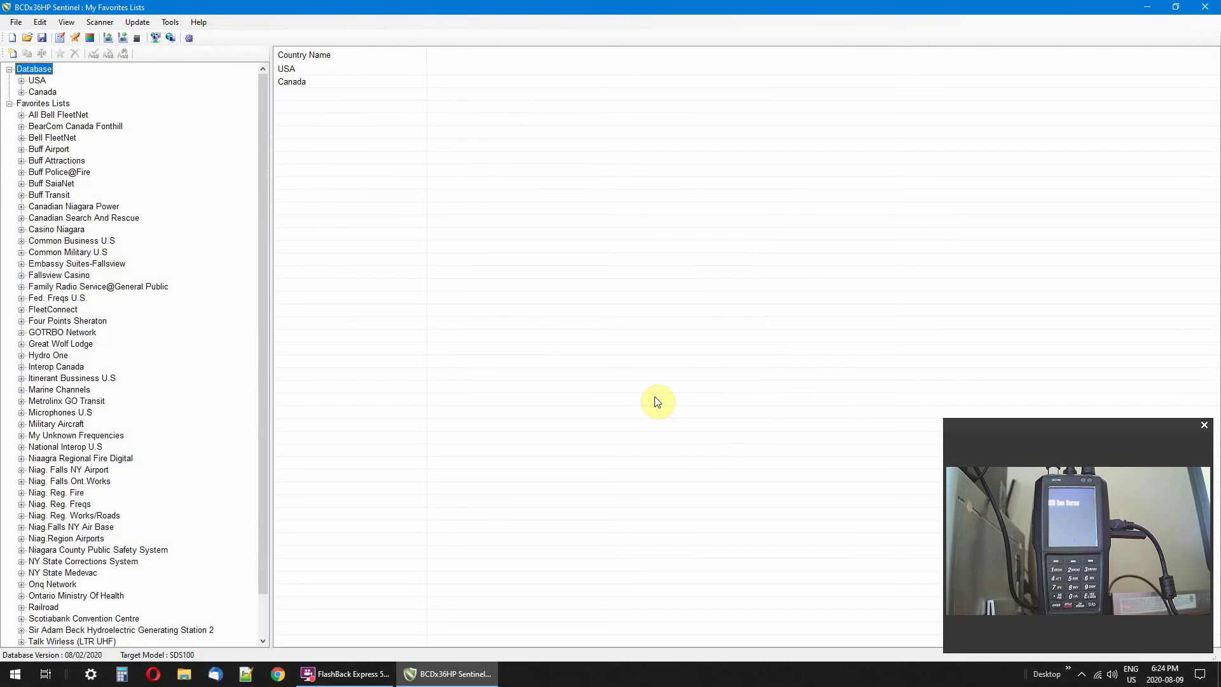
- Close Sentinel and stretch the webcam view of the SDS100 to full screen
left_click(1205, 11)
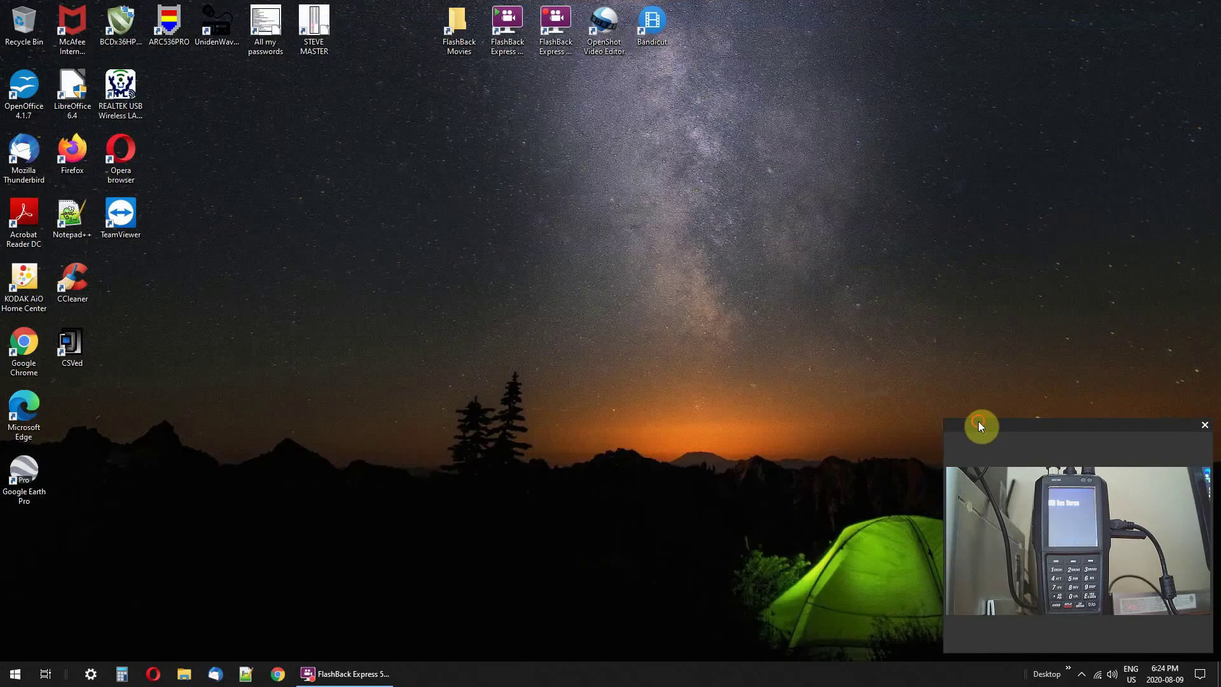
left_click_drag(980, 426, 862, 5)
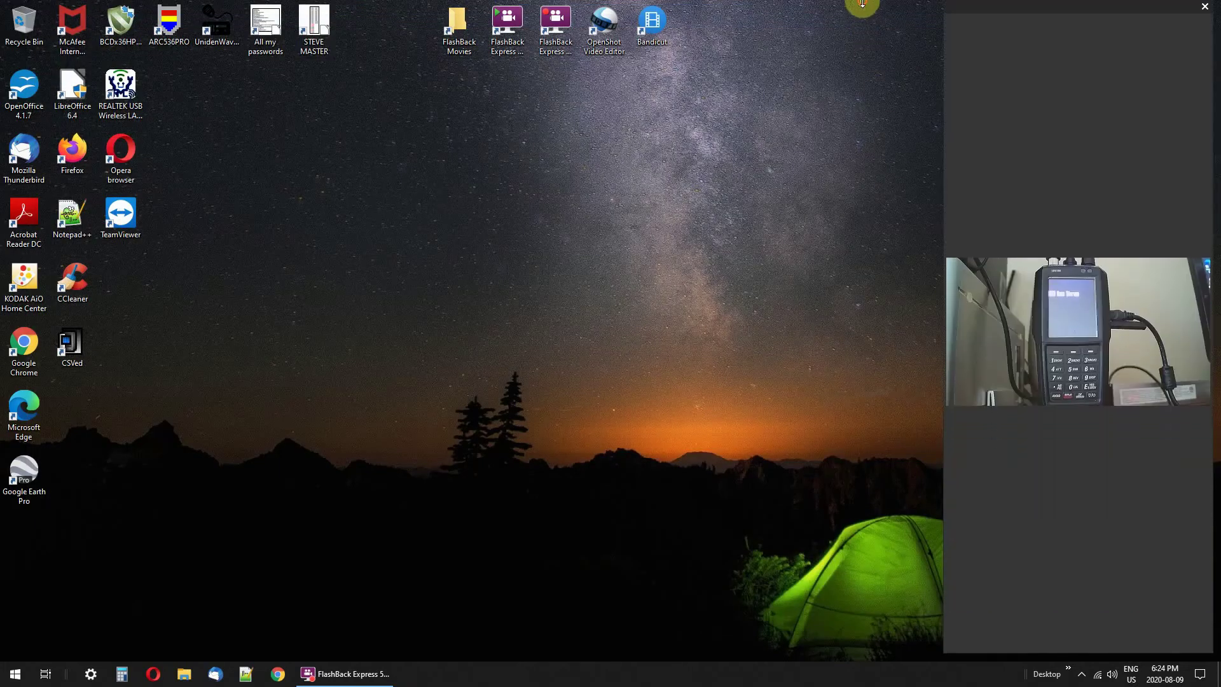
left_click_drag(947, 168, 2, 328)
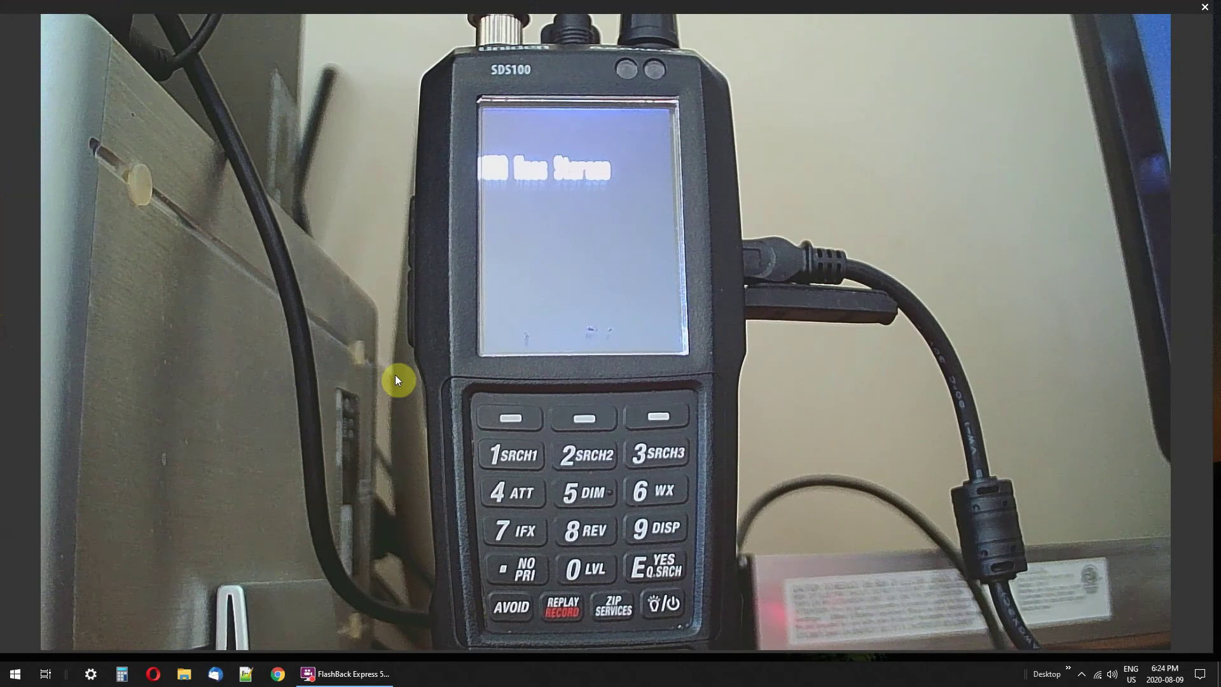